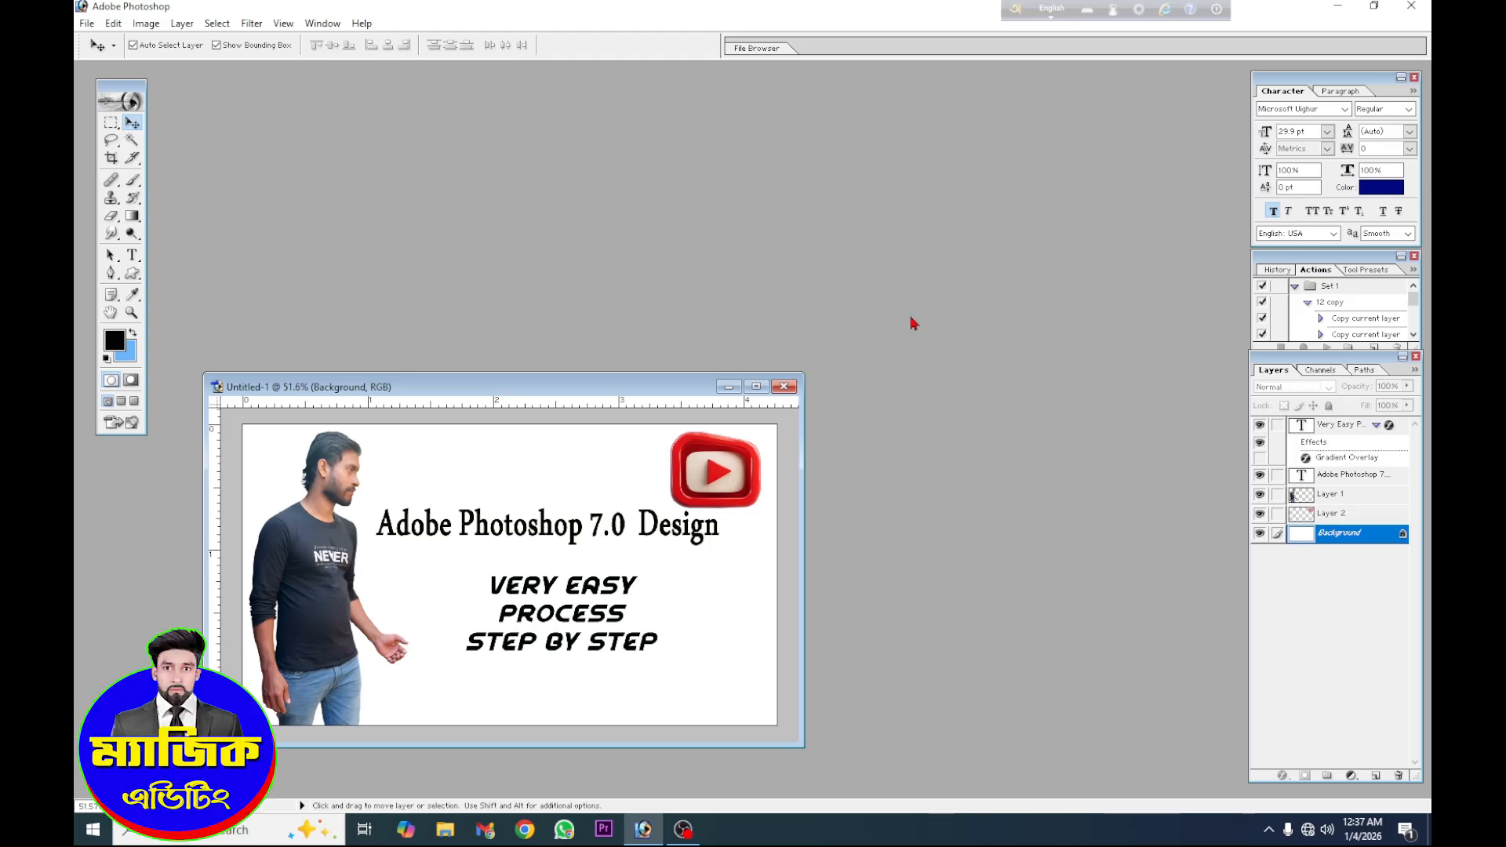
# Create a new document with the 1280 x 720 HDTV 720P preset in RGB with white contents, and maximize its window.
pyautogui.moveTo(667, 393); pyautogui.dragTo(628, 364)
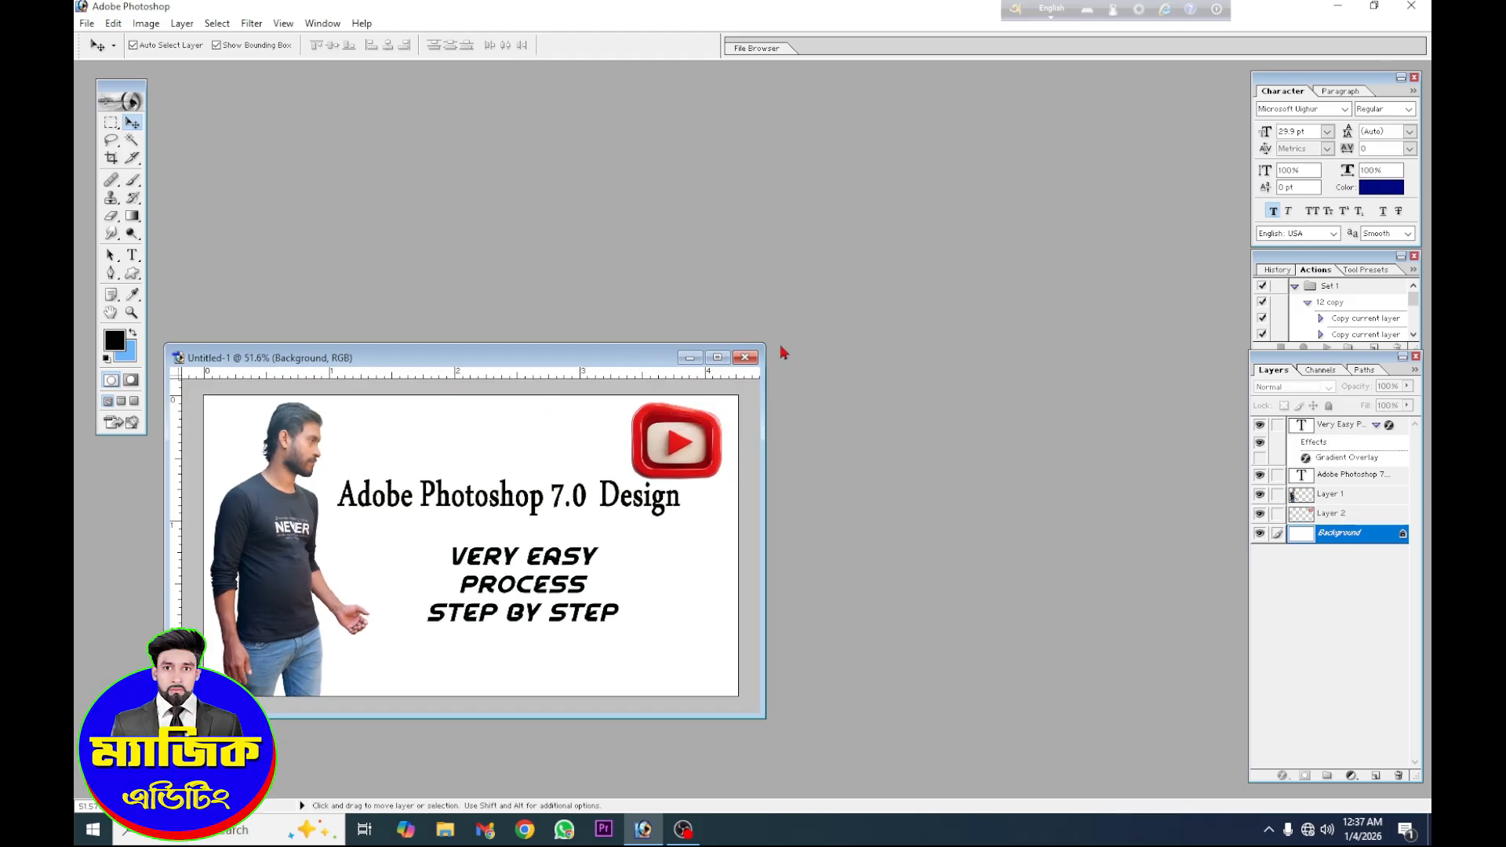
pyautogui.hotkey('ctrl', 'n')
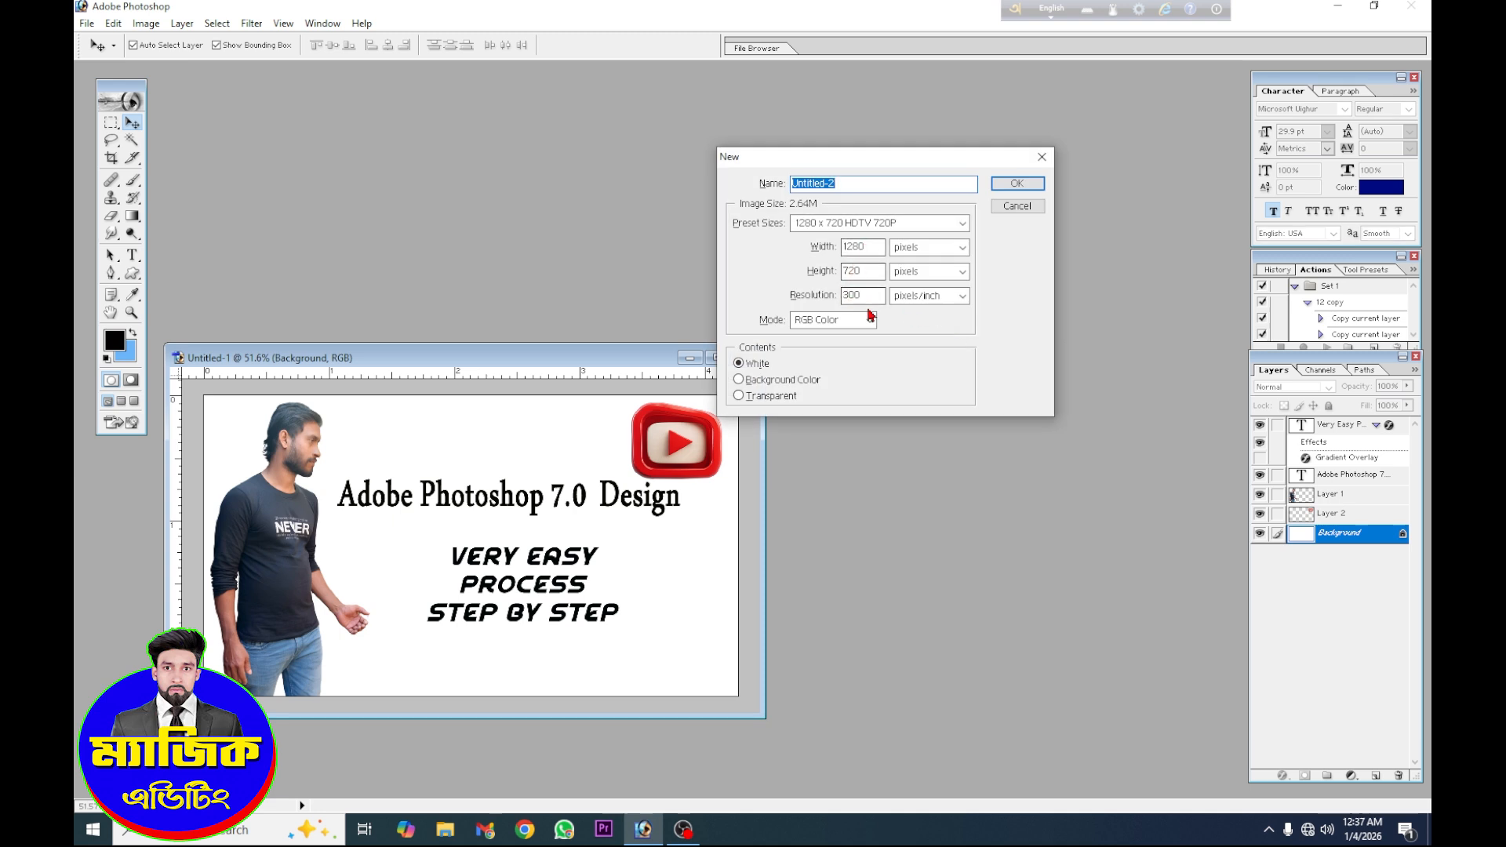
pyautogui.click(962, 225)
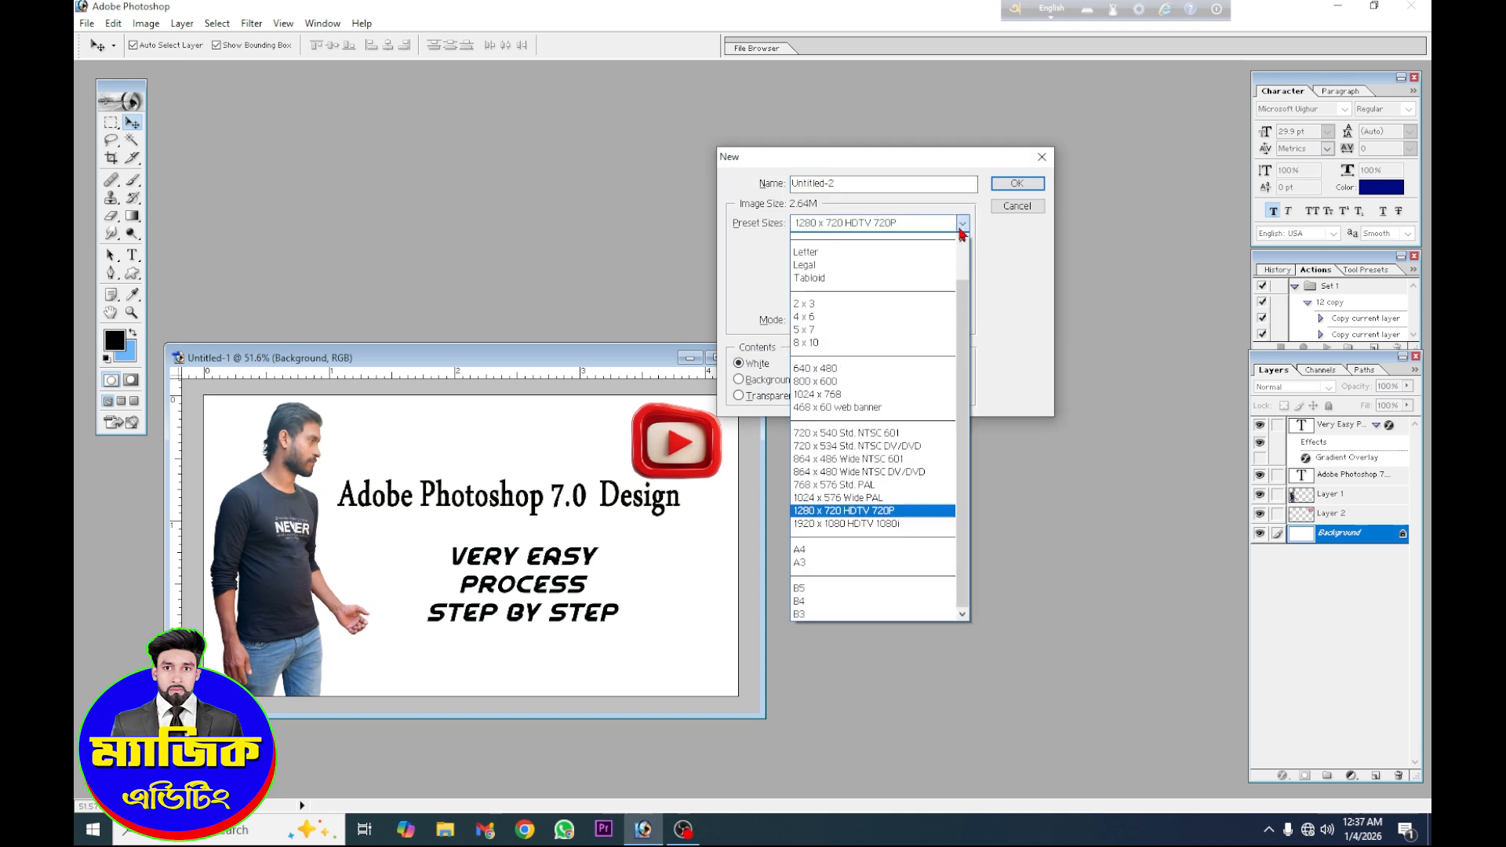
pyautogui.click(862, 512)
pyautogui.click(1017, 183)
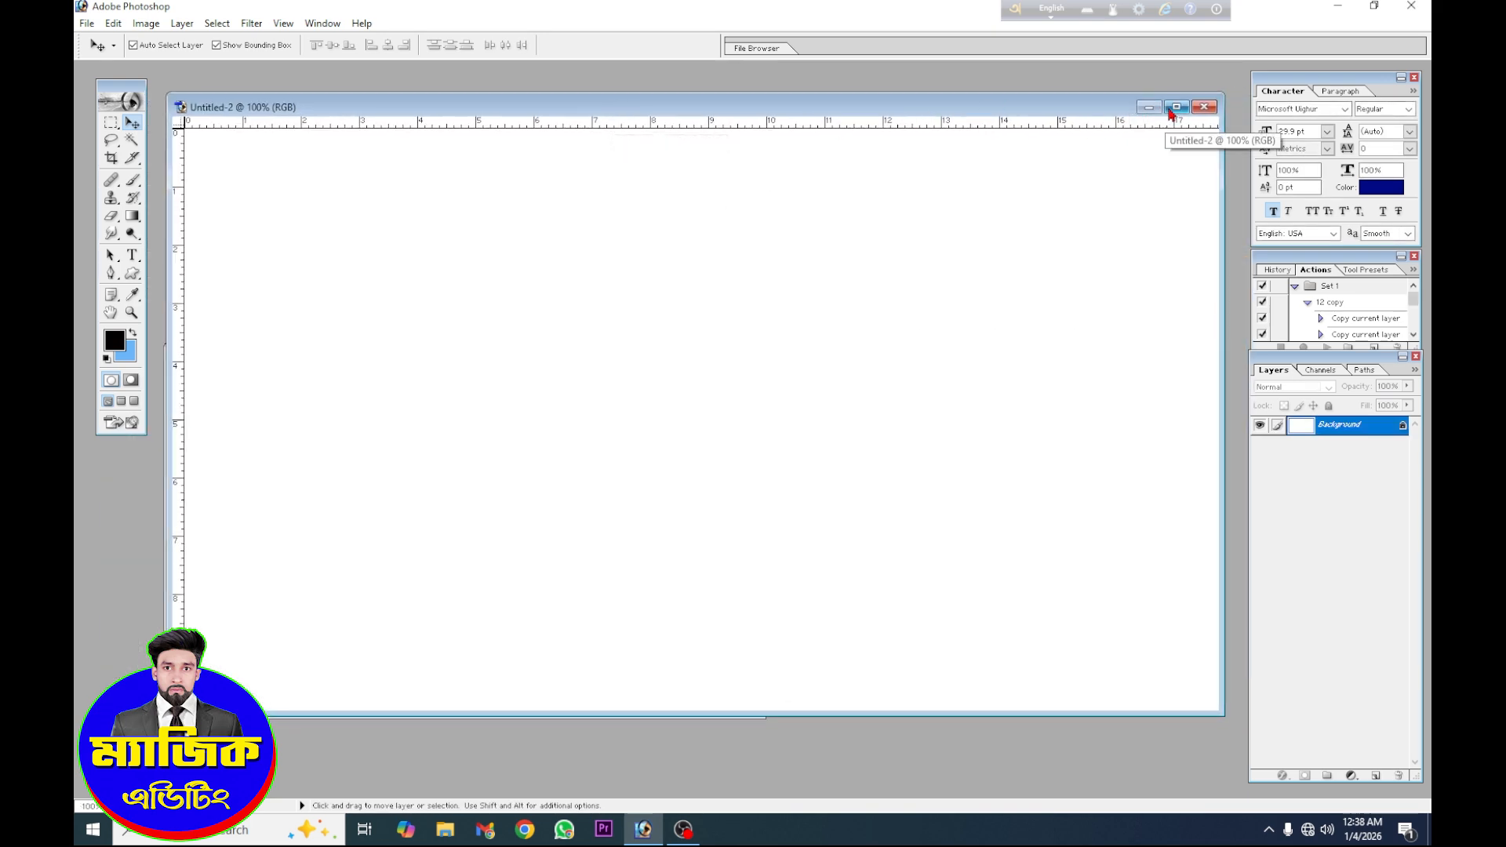
pyautogui.click(1176, 107)
# Draw a closed five-point Pen path forming an arrow-like shape over the canvas's left part, and convert it to a selection.
pyautogui.click(111, 273)
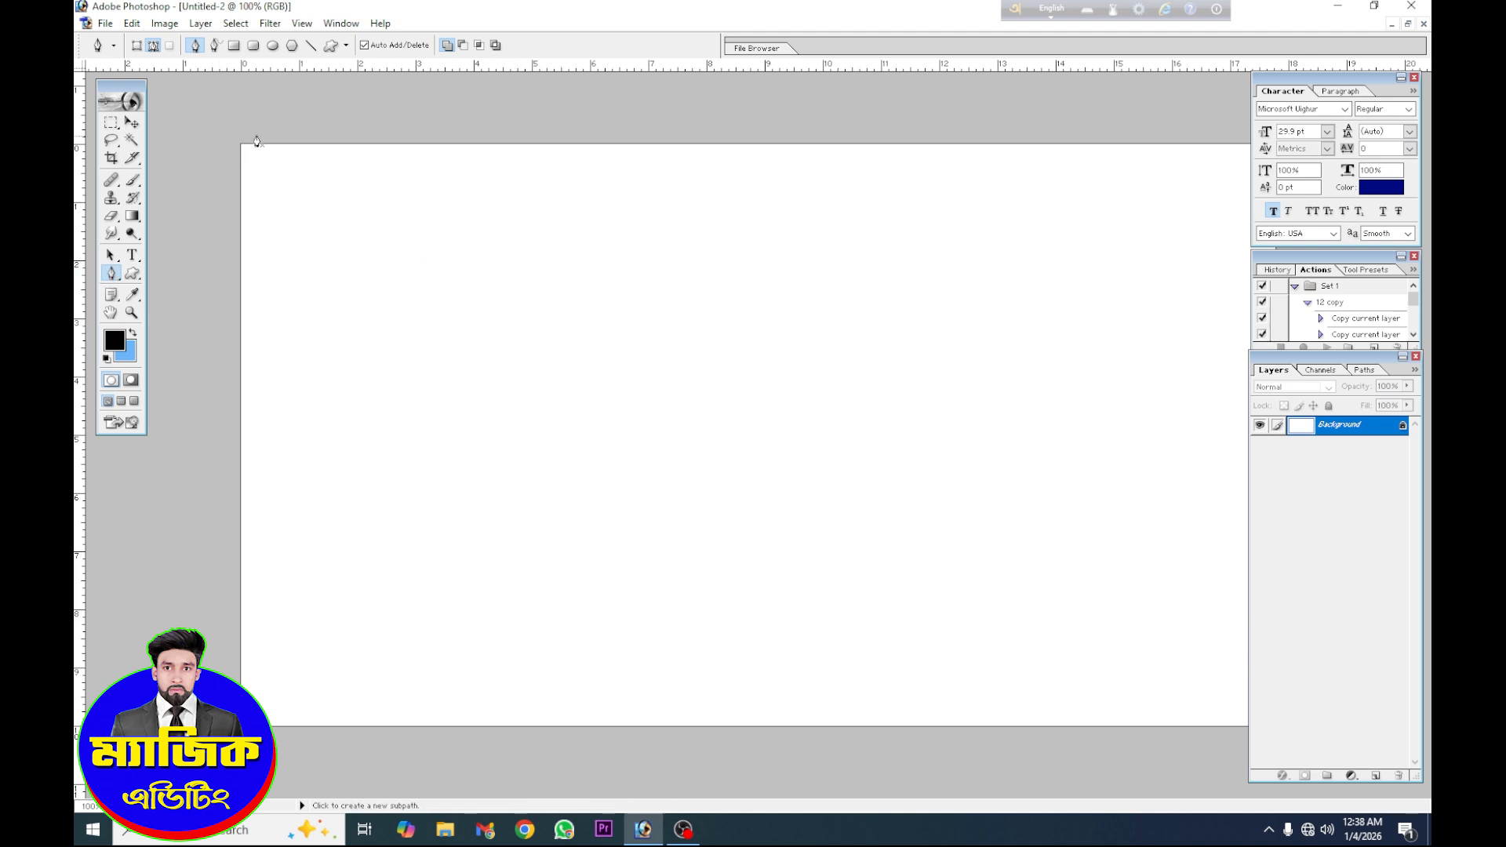
pyautogui.click(274, 119)
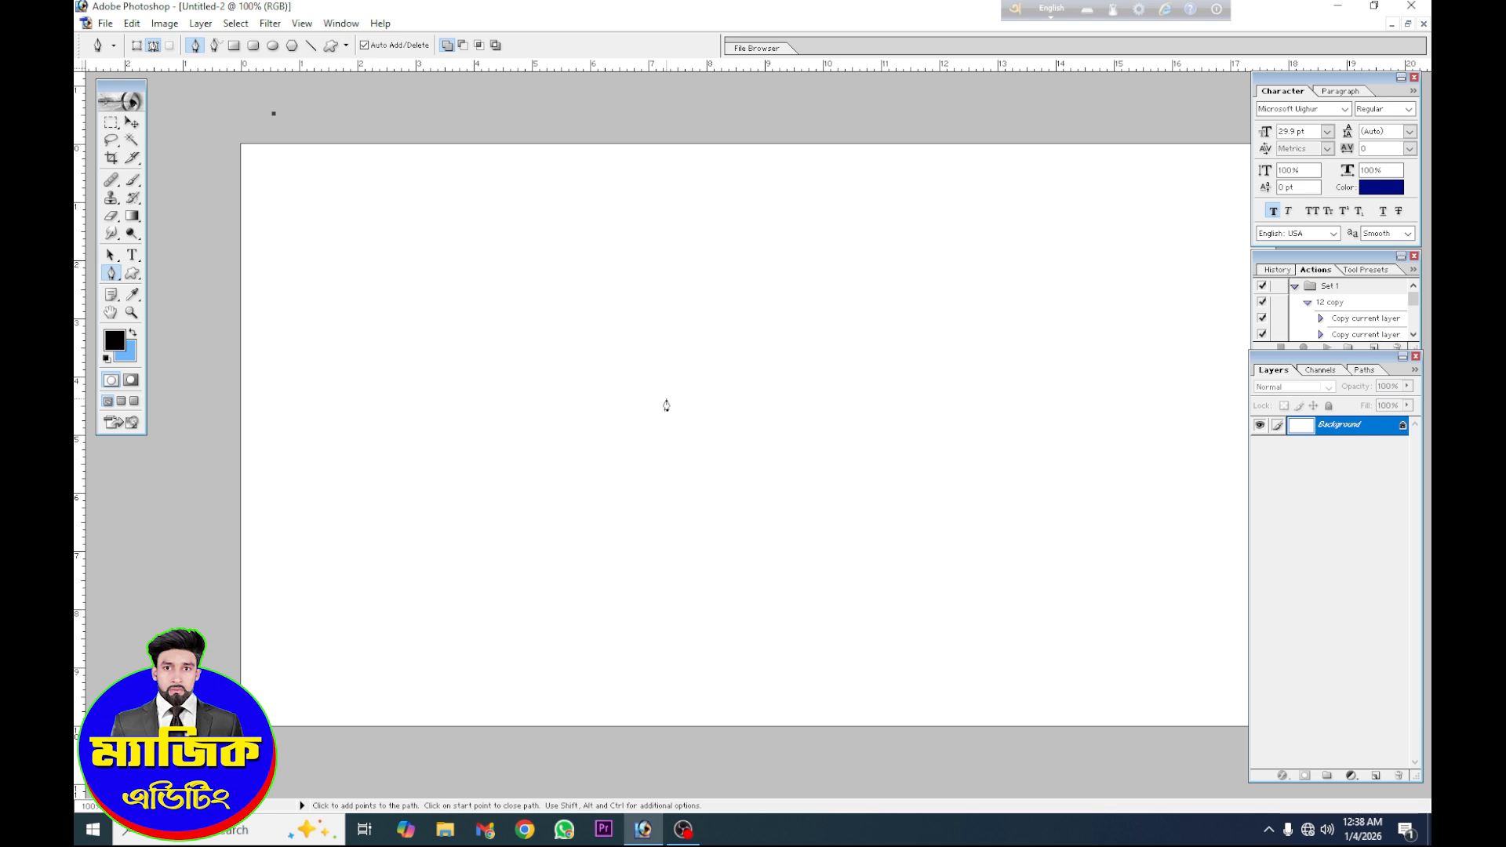
pyautogui.click(622, 404)
pyautogui.click(454, 745)
pyautogui.click(208, 758)
pyautogui.click(213, 122)
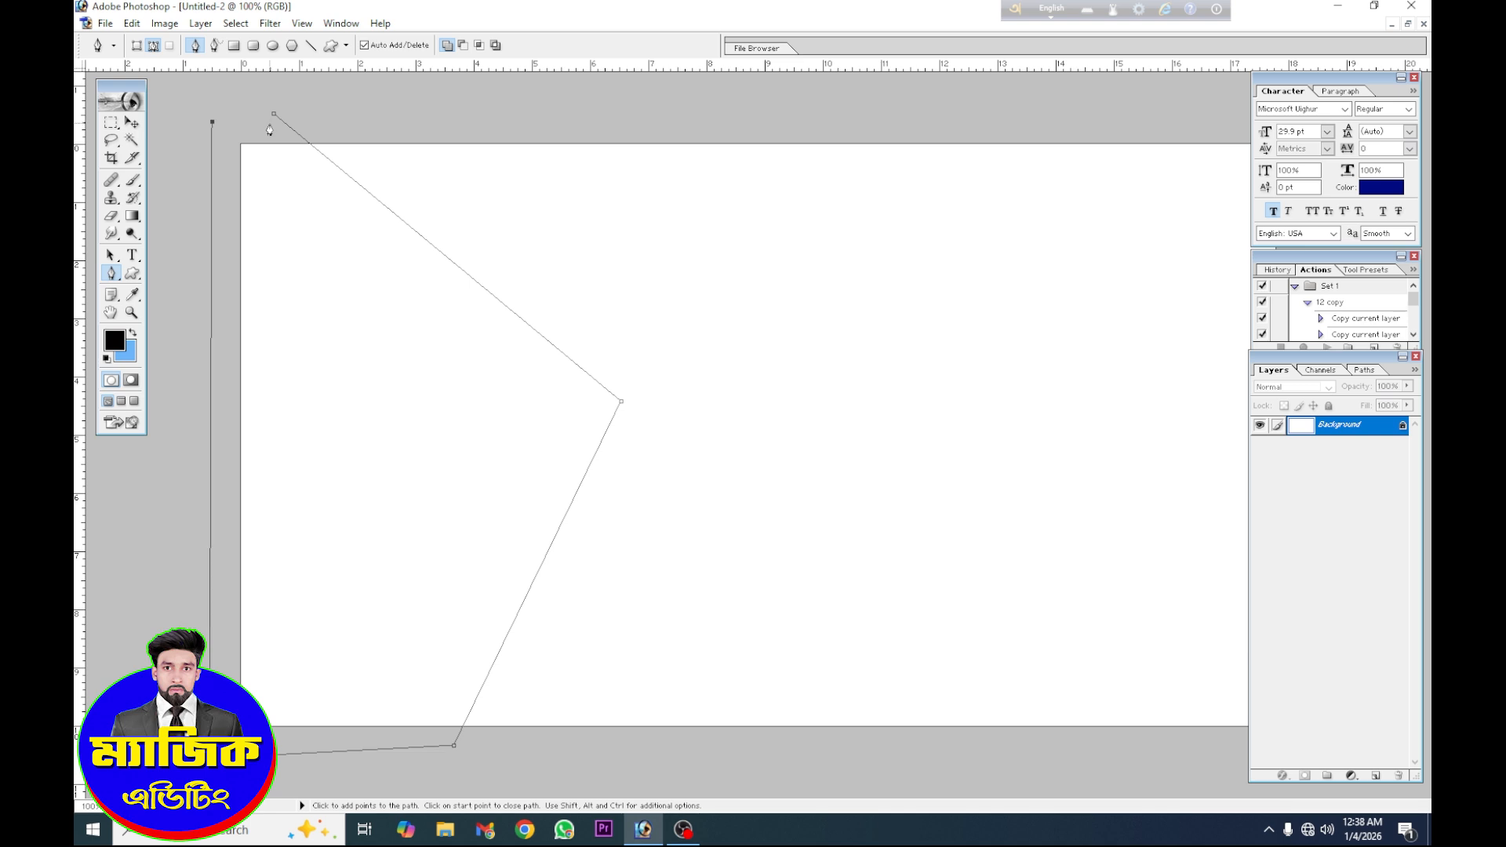
pyautogui.click(274, 114)
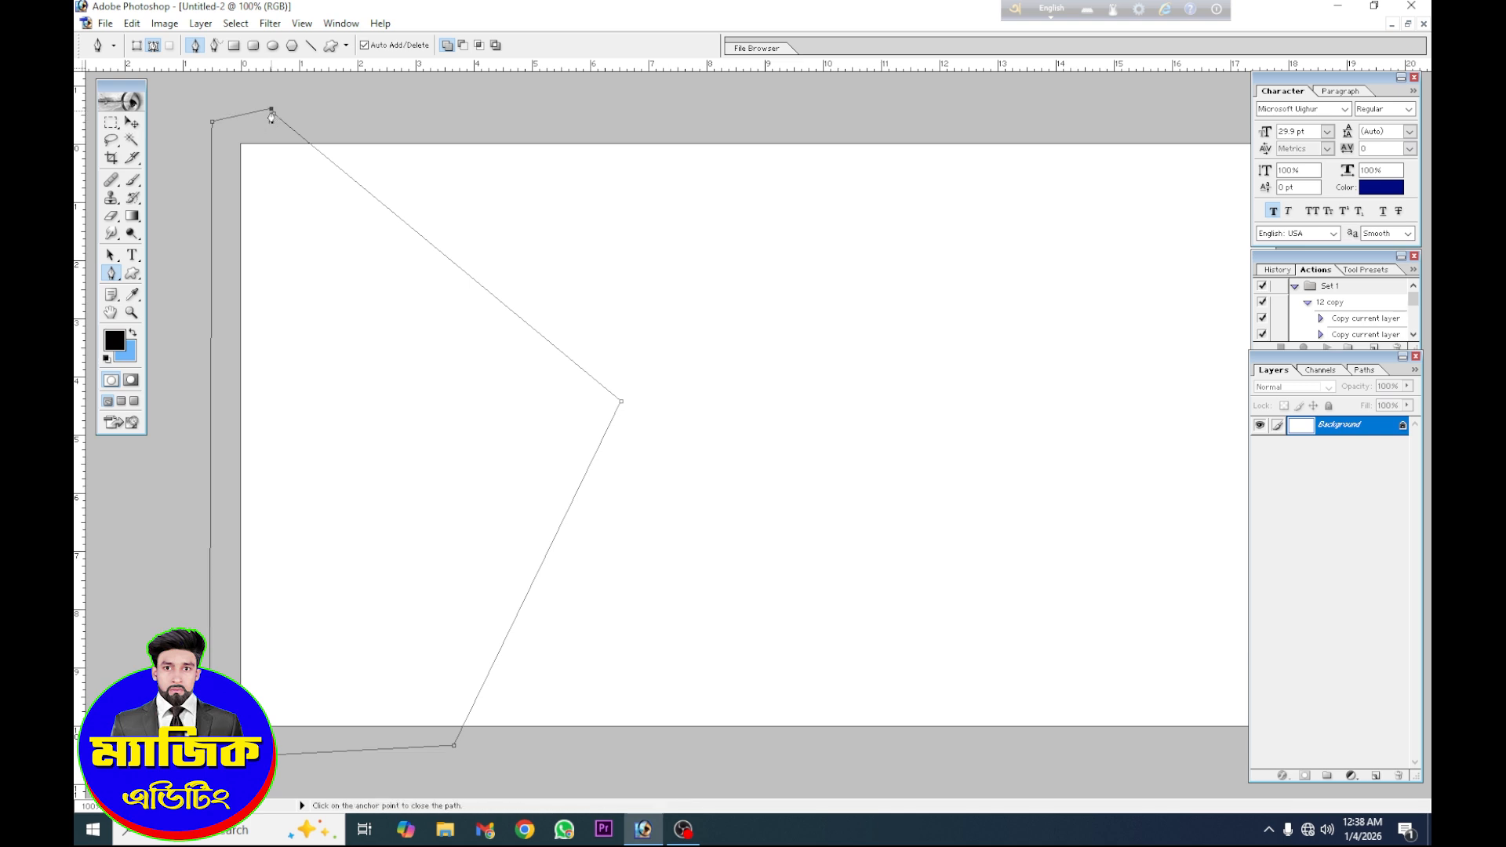
pyautogui.hotkey('ctrl', 'Return')
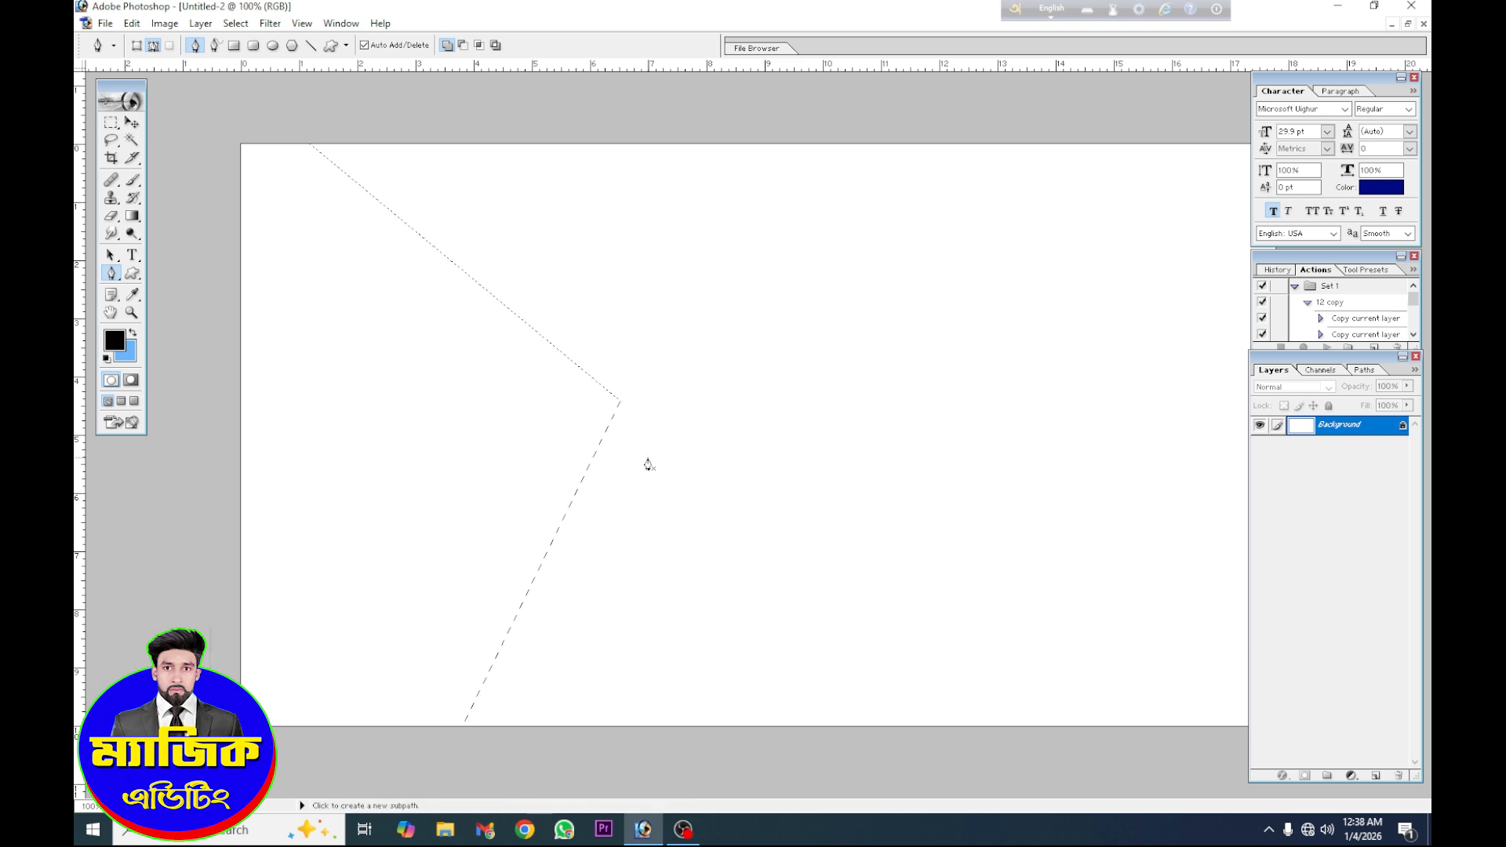
# Fill the selection with the light blue background color on a new layer, and deselect it.
pyautogui.click(1376, 777)
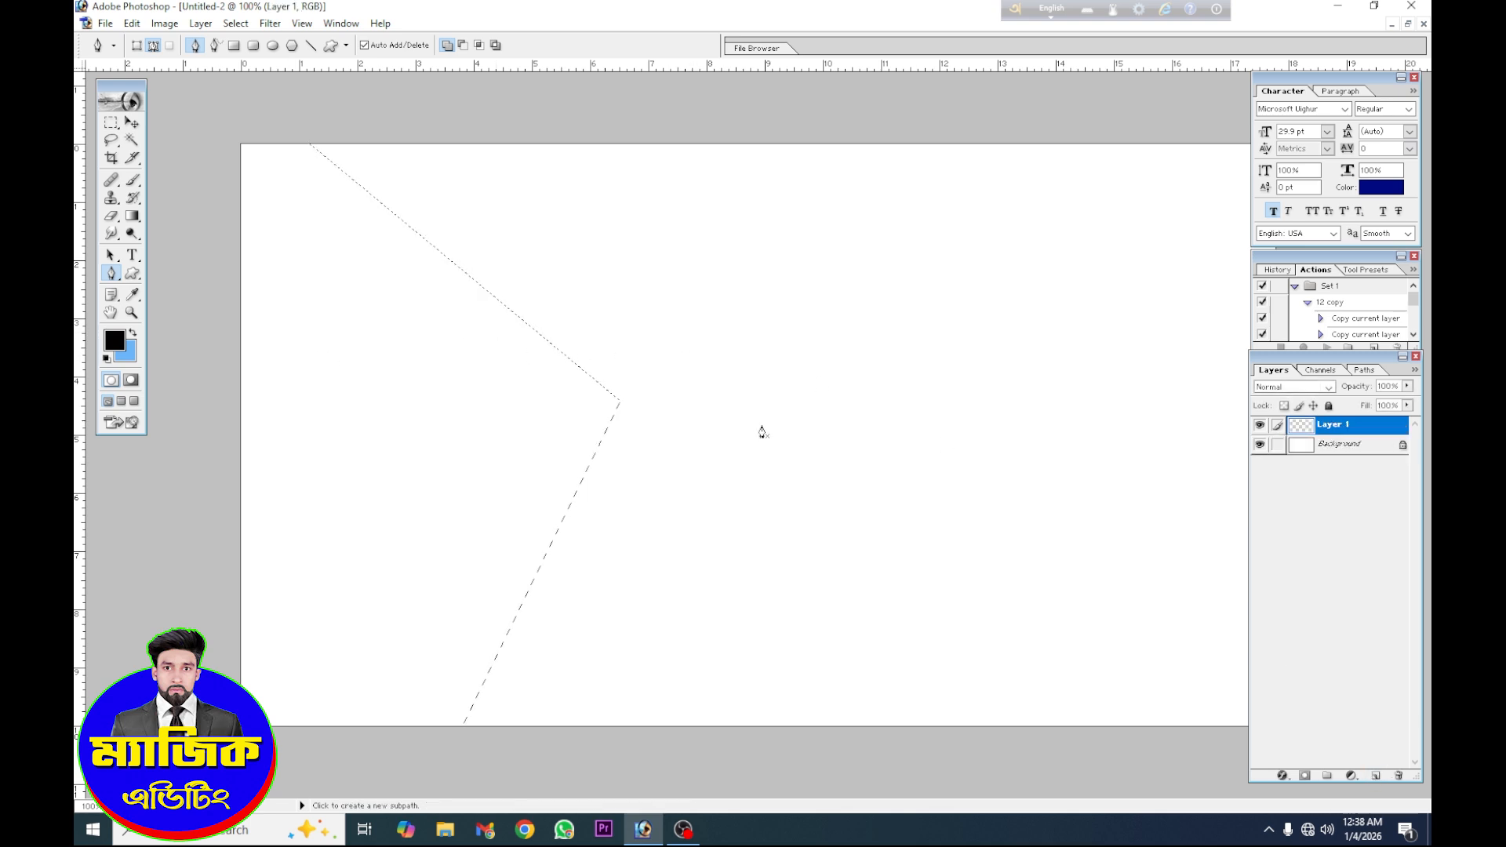
pyautogui.hotkey('ctrl', 'BackSpace')
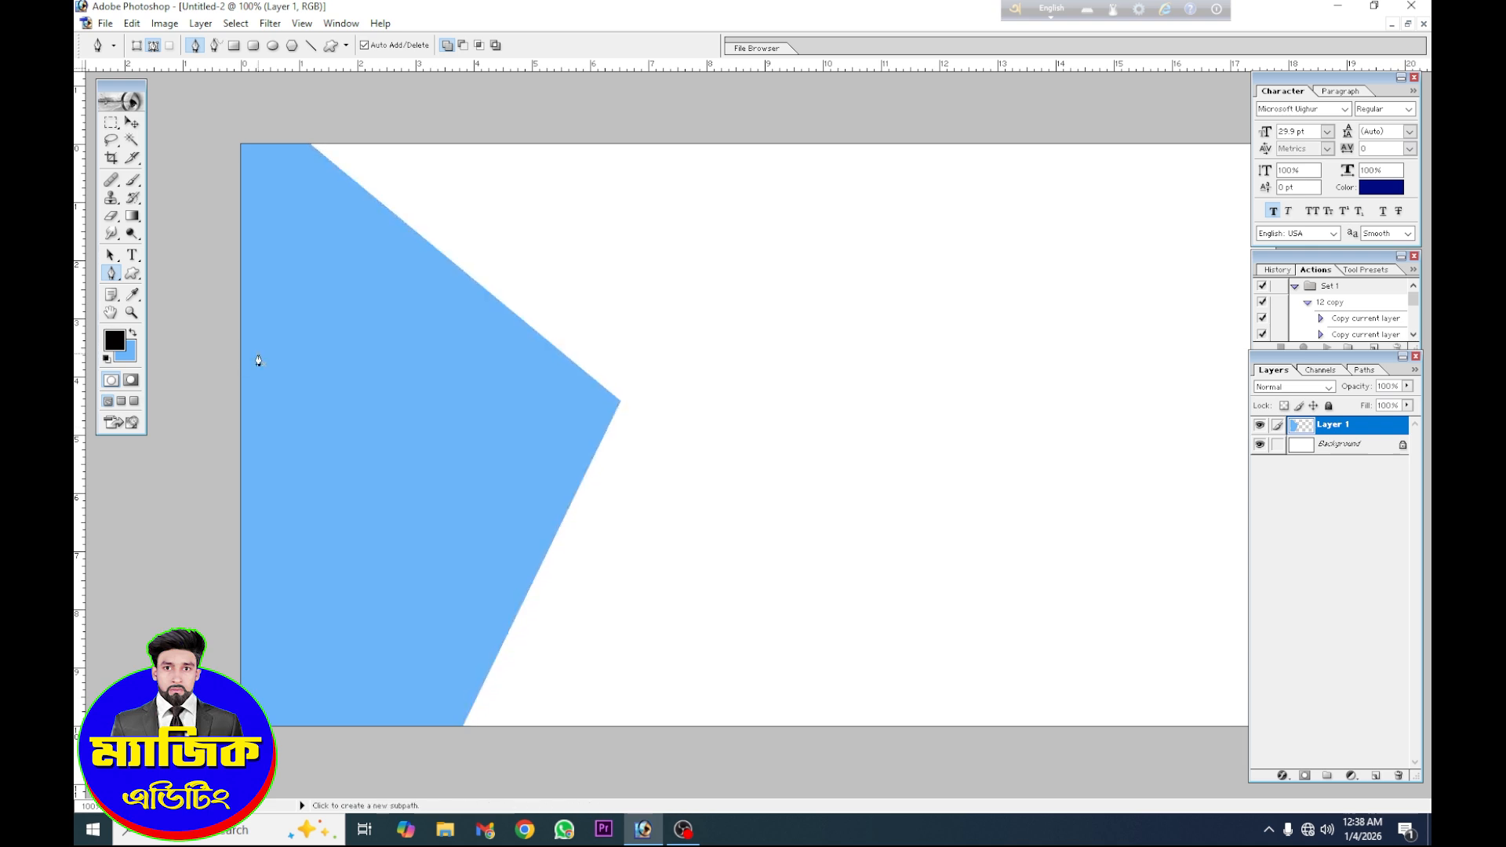
pyautogui.hotkey('ctrl', 'd')
# Stretch the blue shape slightly wider to the right and taller past the canvas's upper and lower edges.
pyautogui.press('v')
pyautogui.moveTo(626, 380); pyautogui.dragTo(658, 392)
pyautogui.press('Return')
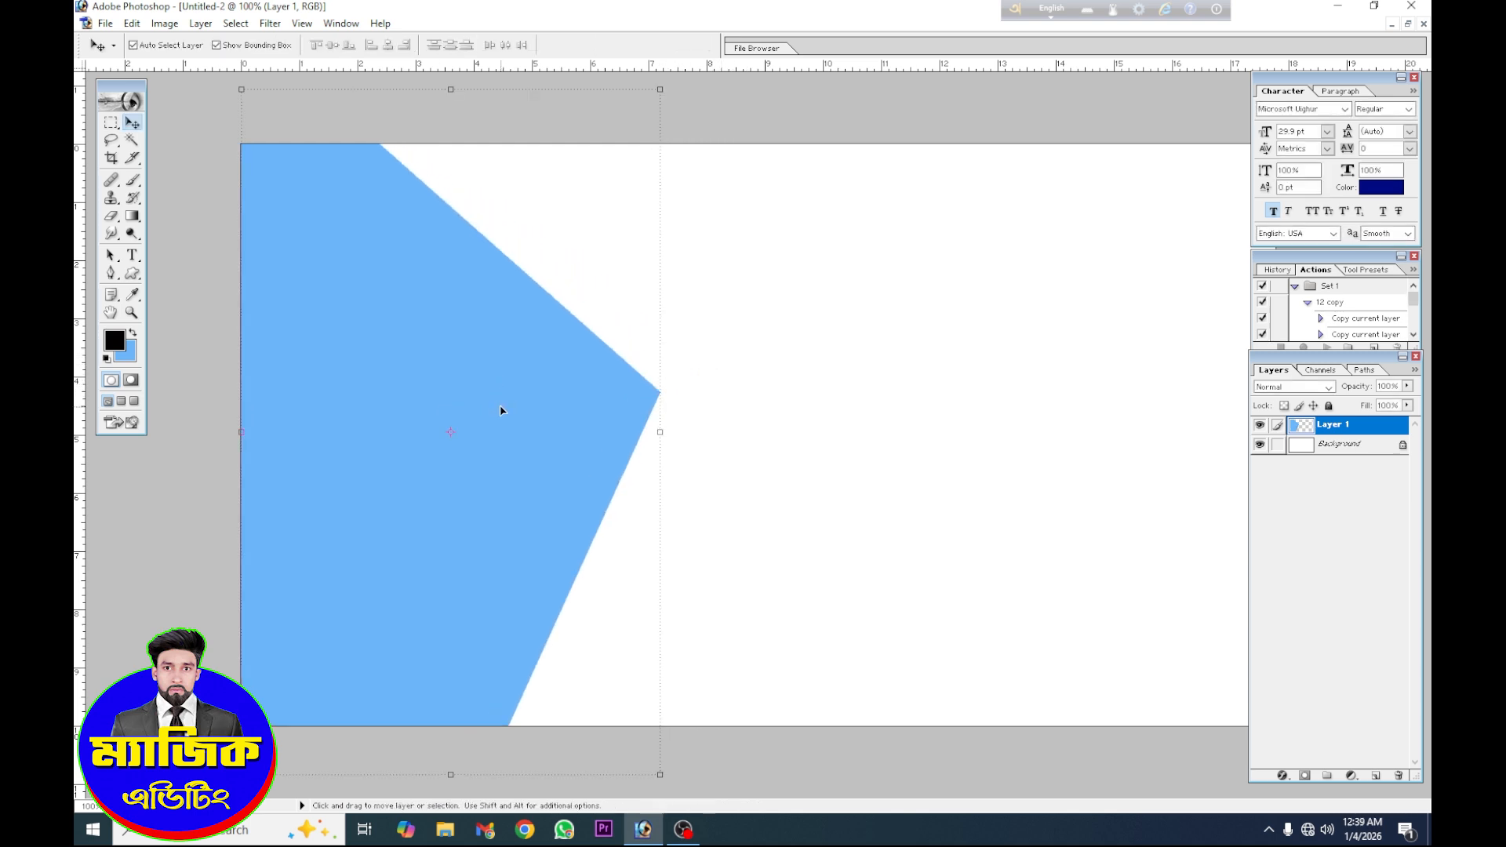
# Apply a Gradient Overlay to the blue shape's layer using the red-to-green gradient preset.
pyautogui.doubleClick(1379, 428)
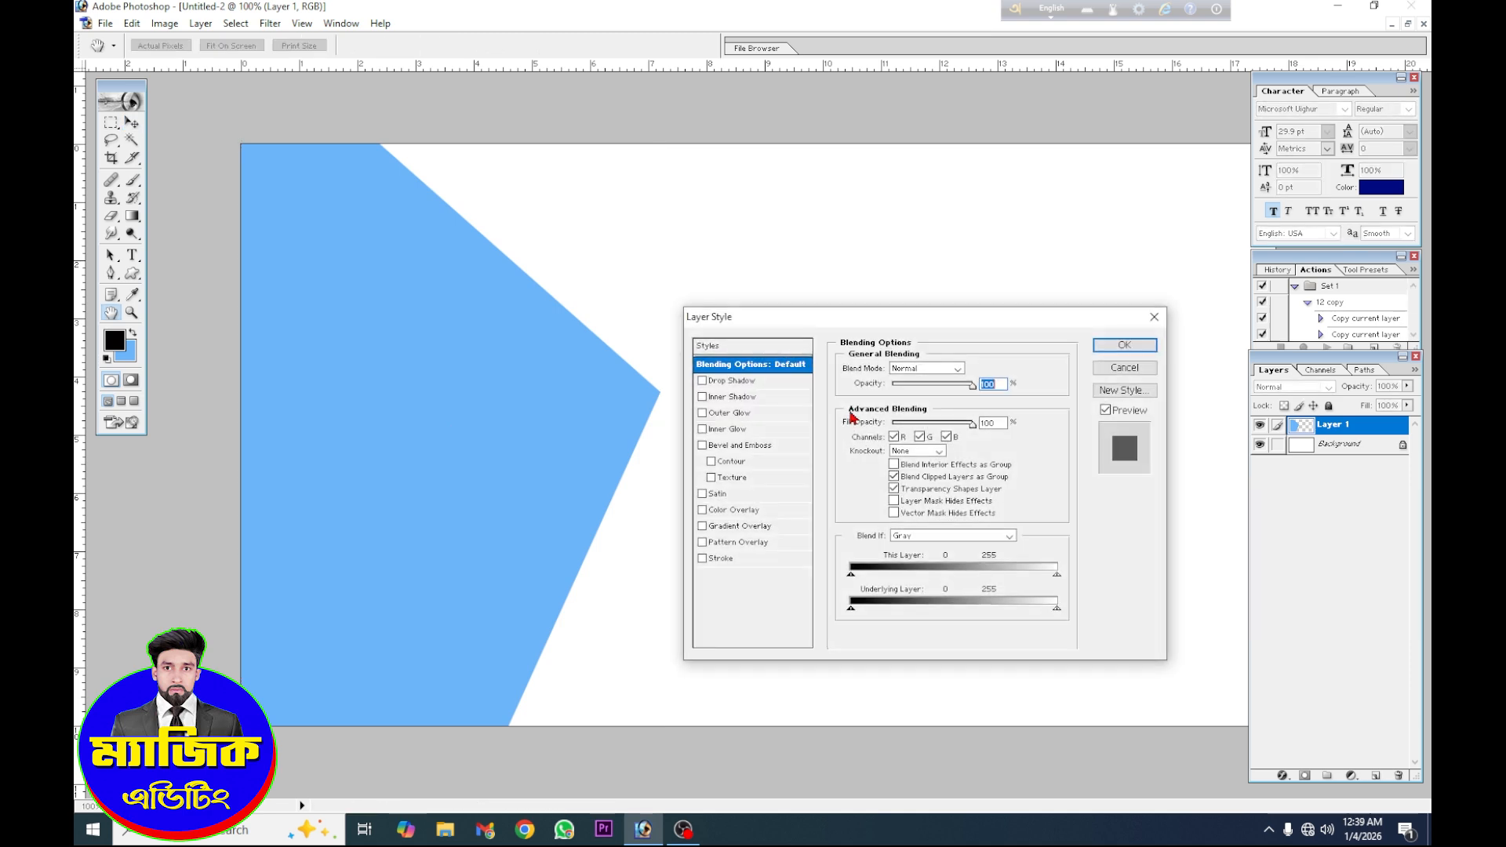
pyautogui.click(731, 526)
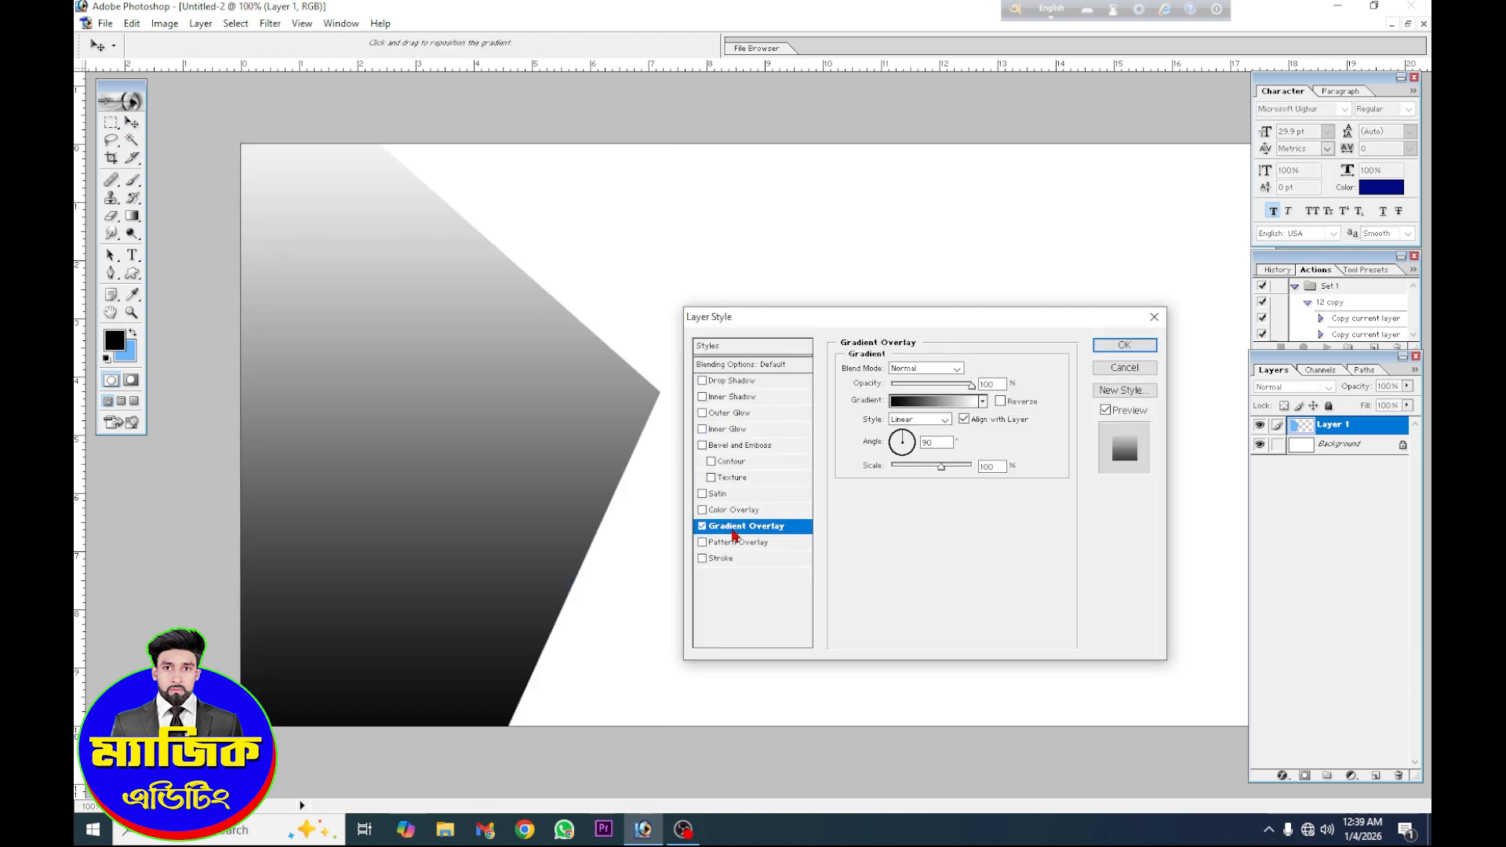
pyautogui.click(982, 402)
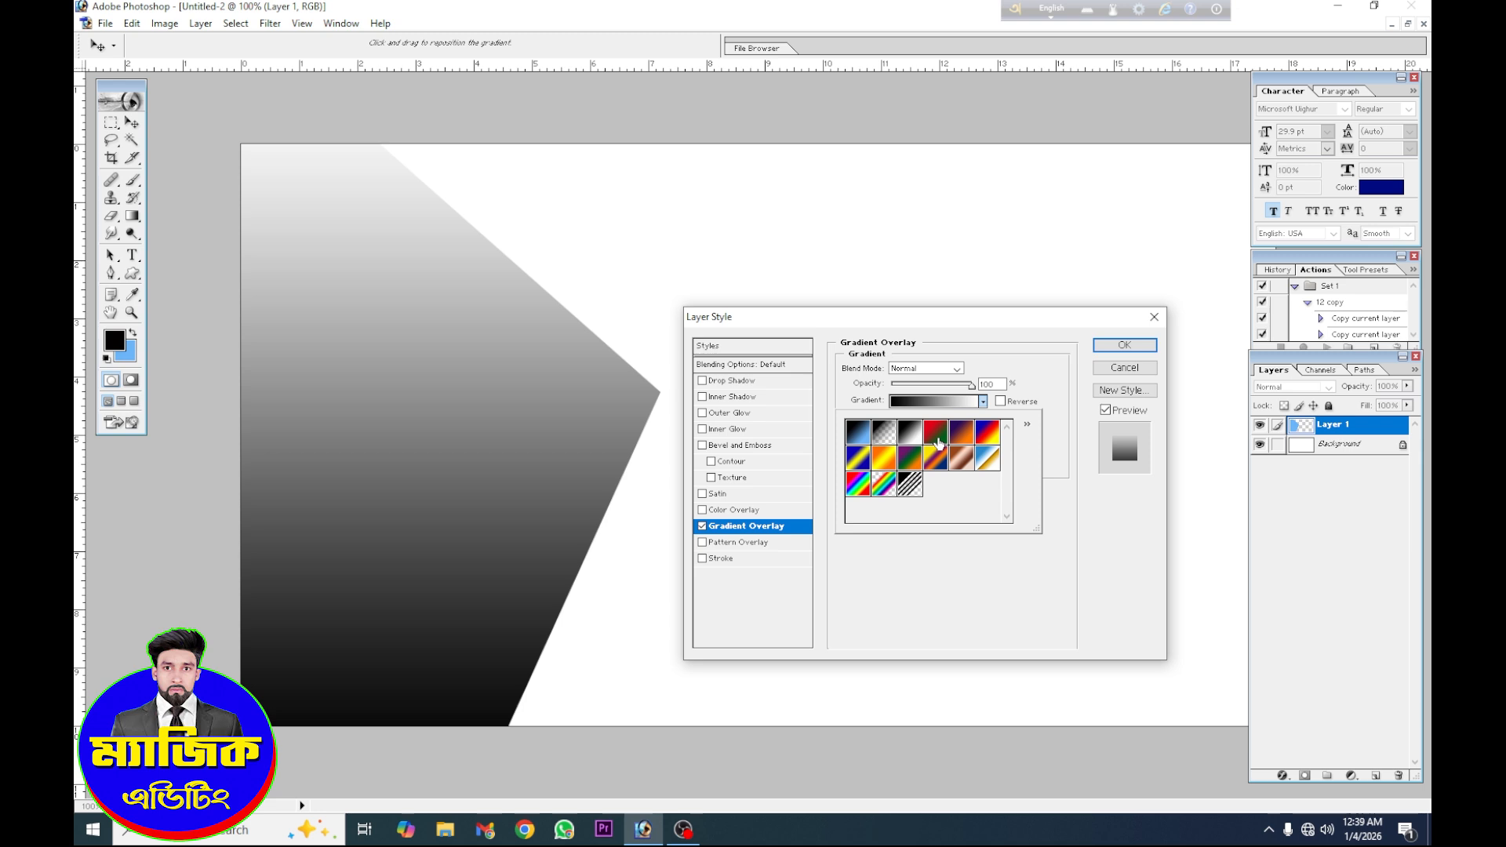
pyautogui.click(938, 442)
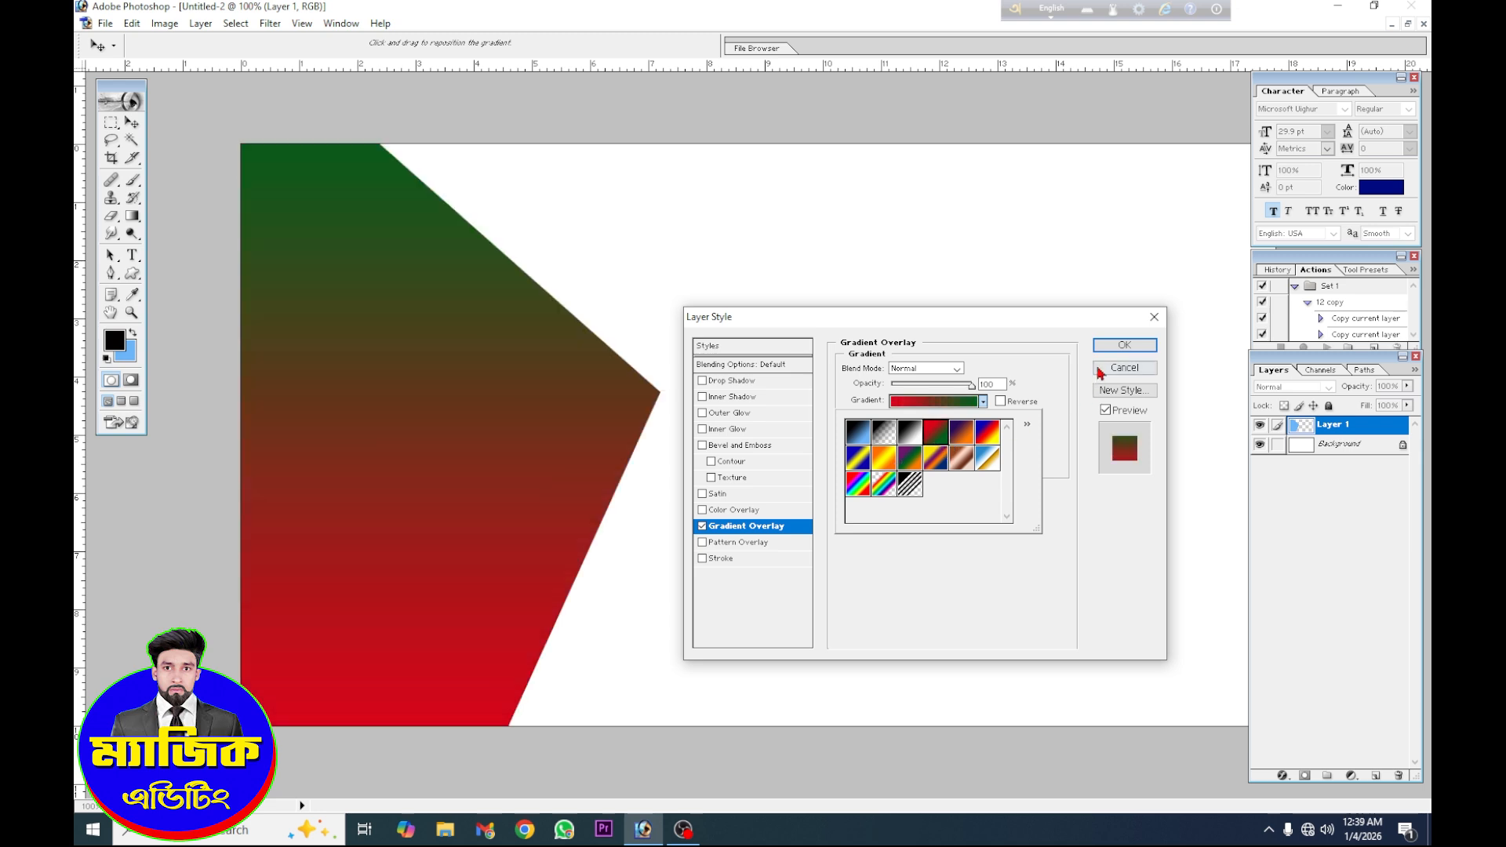
pyautogui.click(1124, 345)
pyautogui.click(1124, 345)
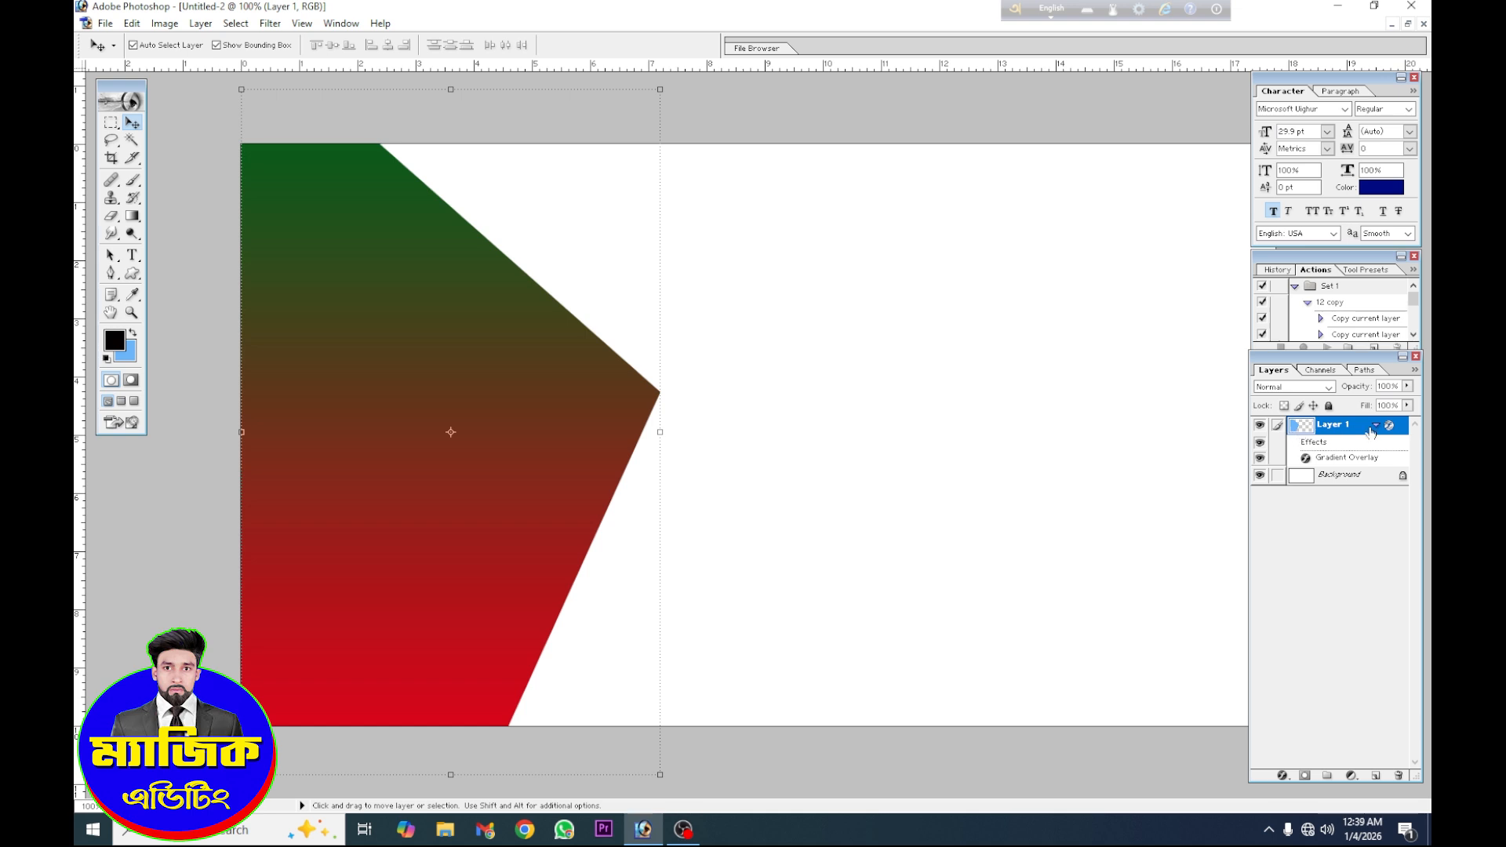
# Duplicate the gradient shape's layer and replace the copy's Gradient Overlay with a Color Overlay.
pyautogui.hotkey('ctrl', 'j')
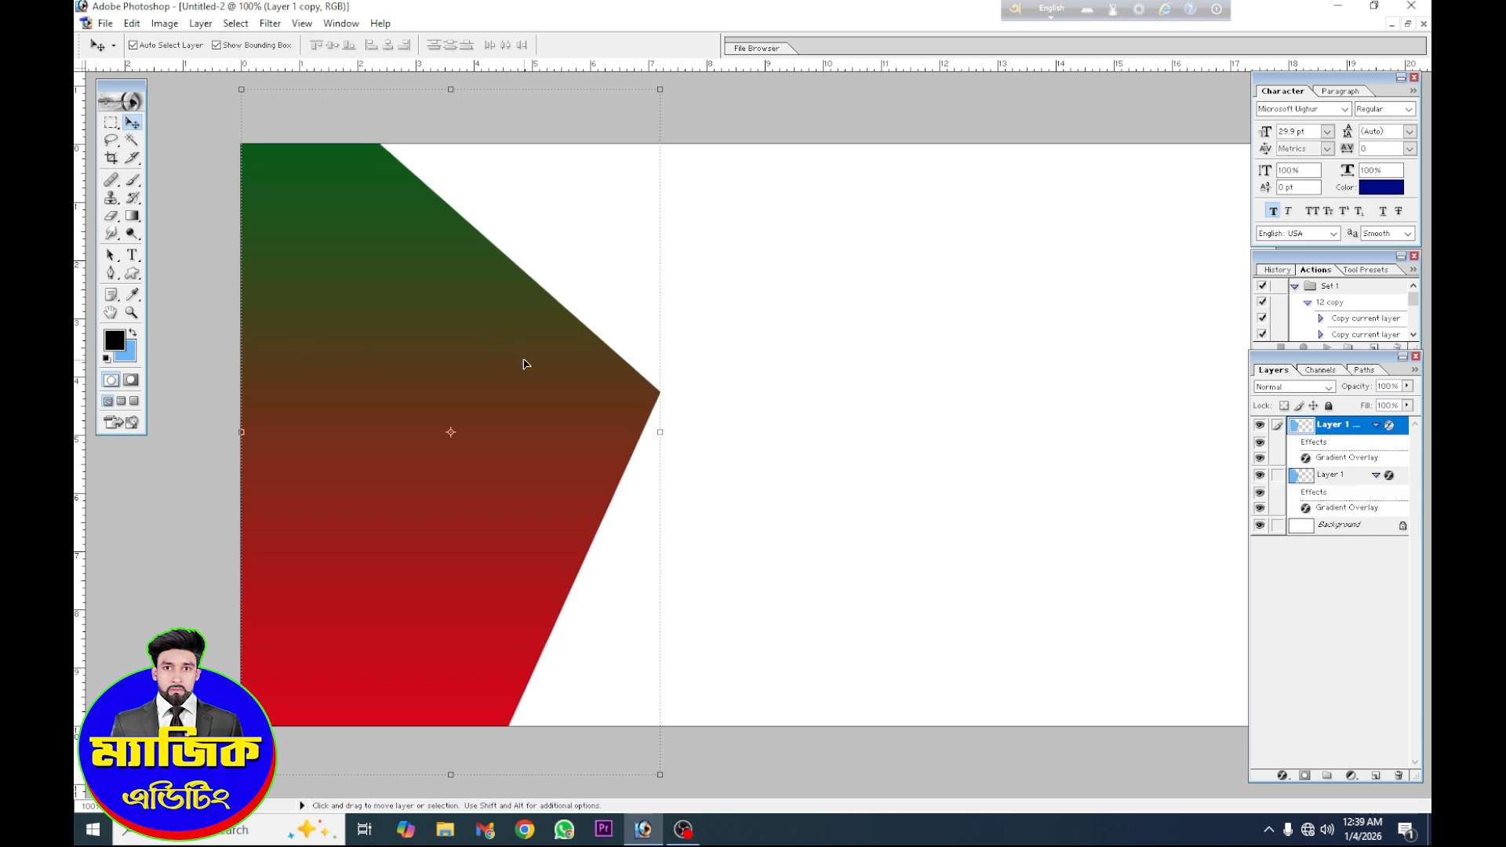
pyautogui.doubleClick(1402, 428)
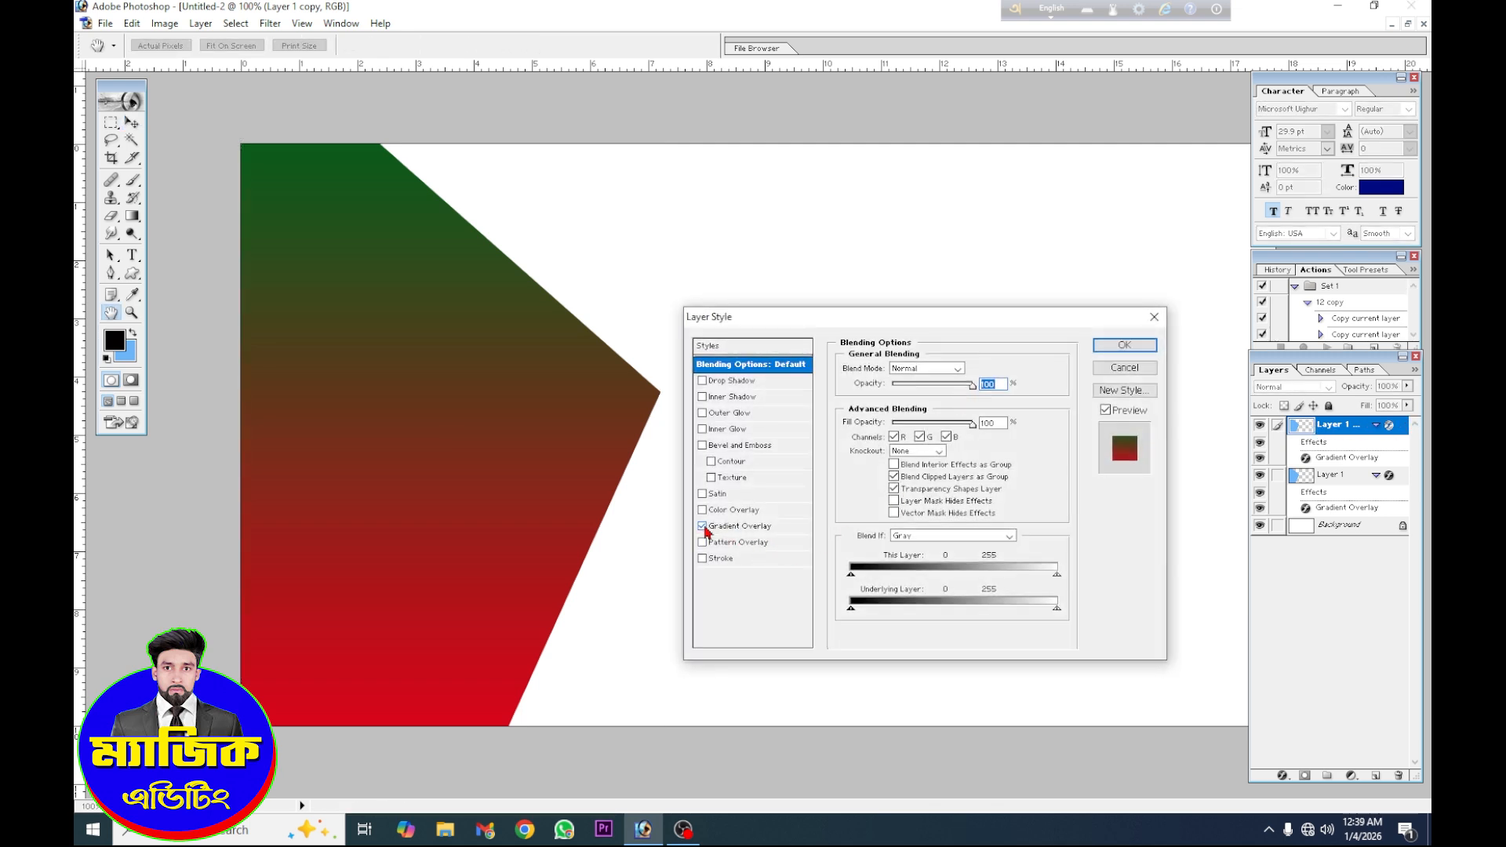
pyautogui.click(703, 526)
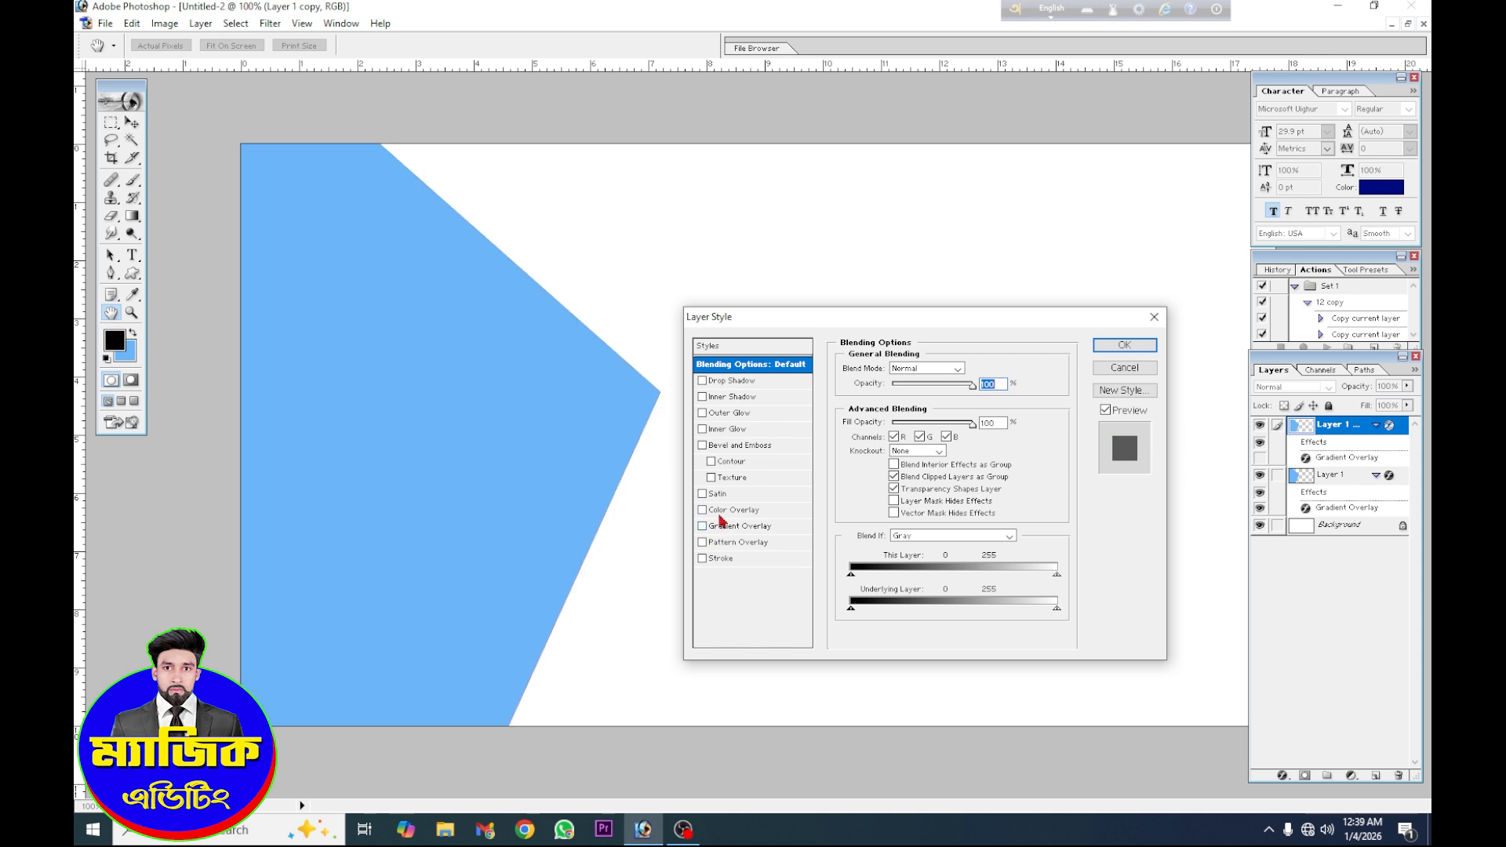
pyautogui.click(727, 512)
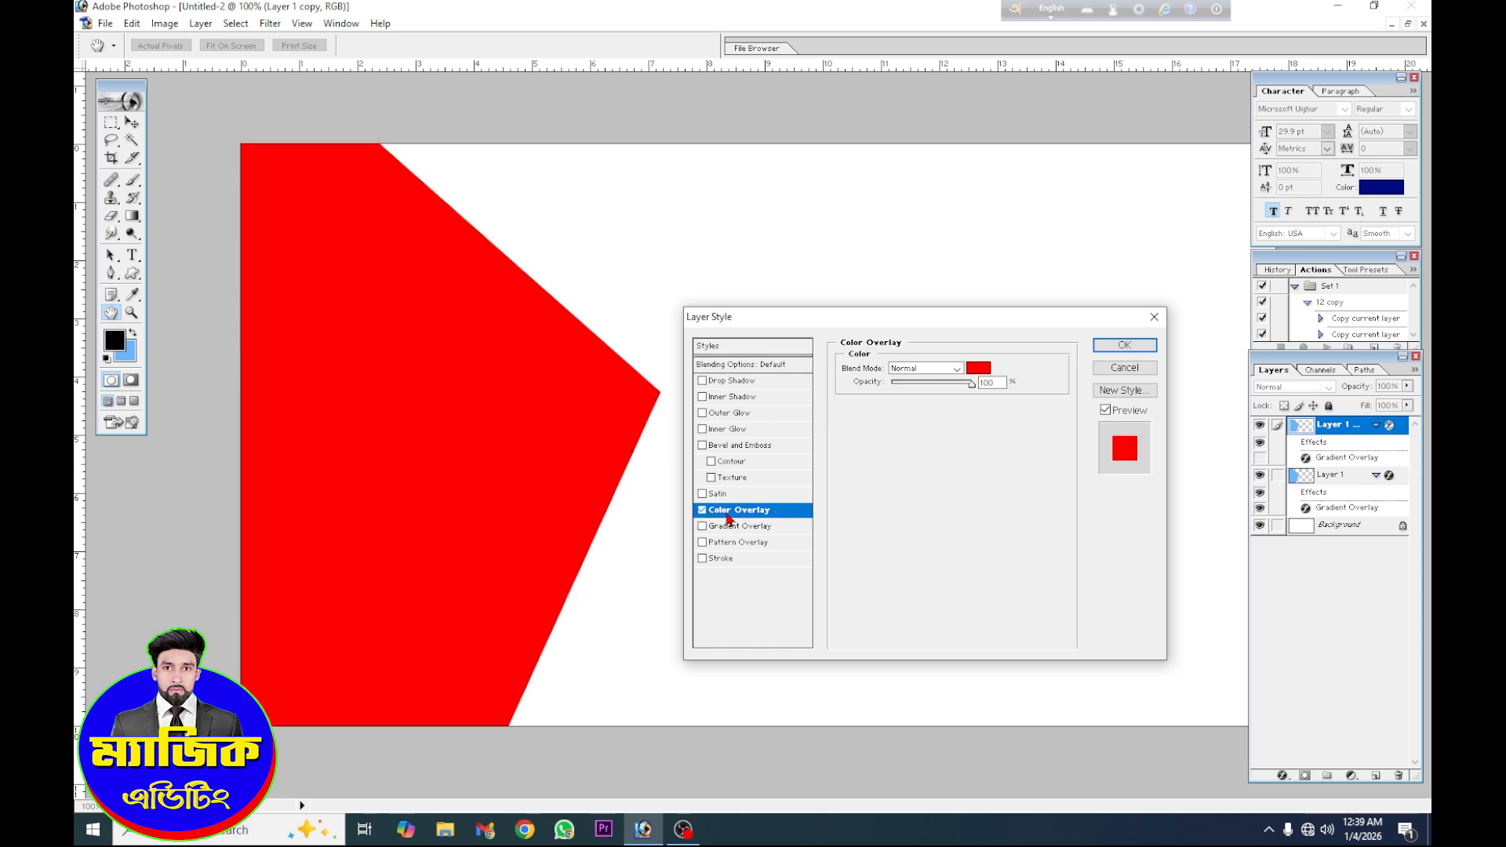
# Set the copy's overlay color to light green 8EFDB2 and apply the layer style.
pyautogui.click(978, 368)
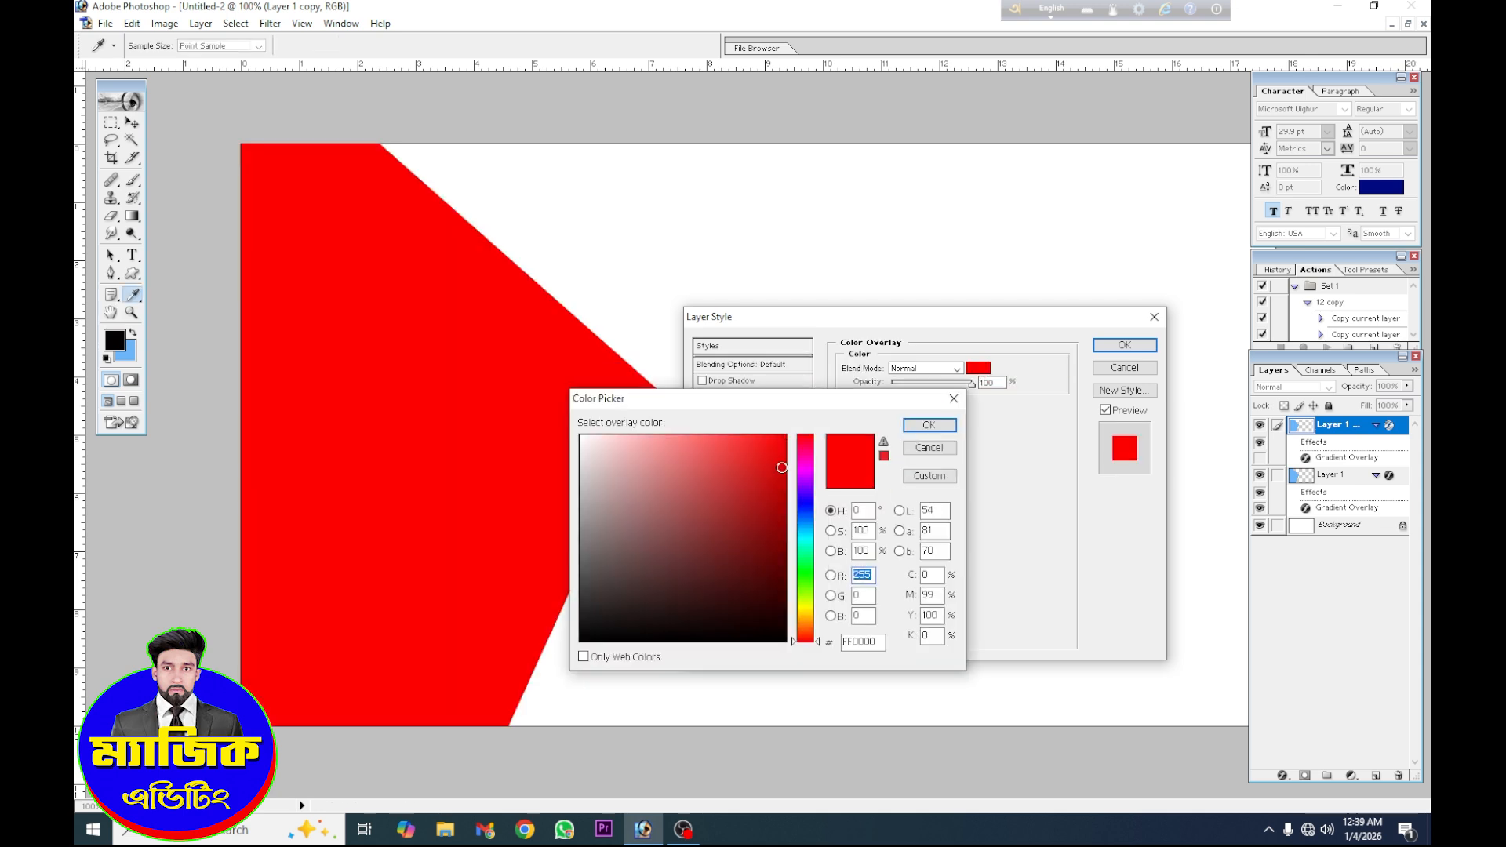
pyautogui.click(806, 530)
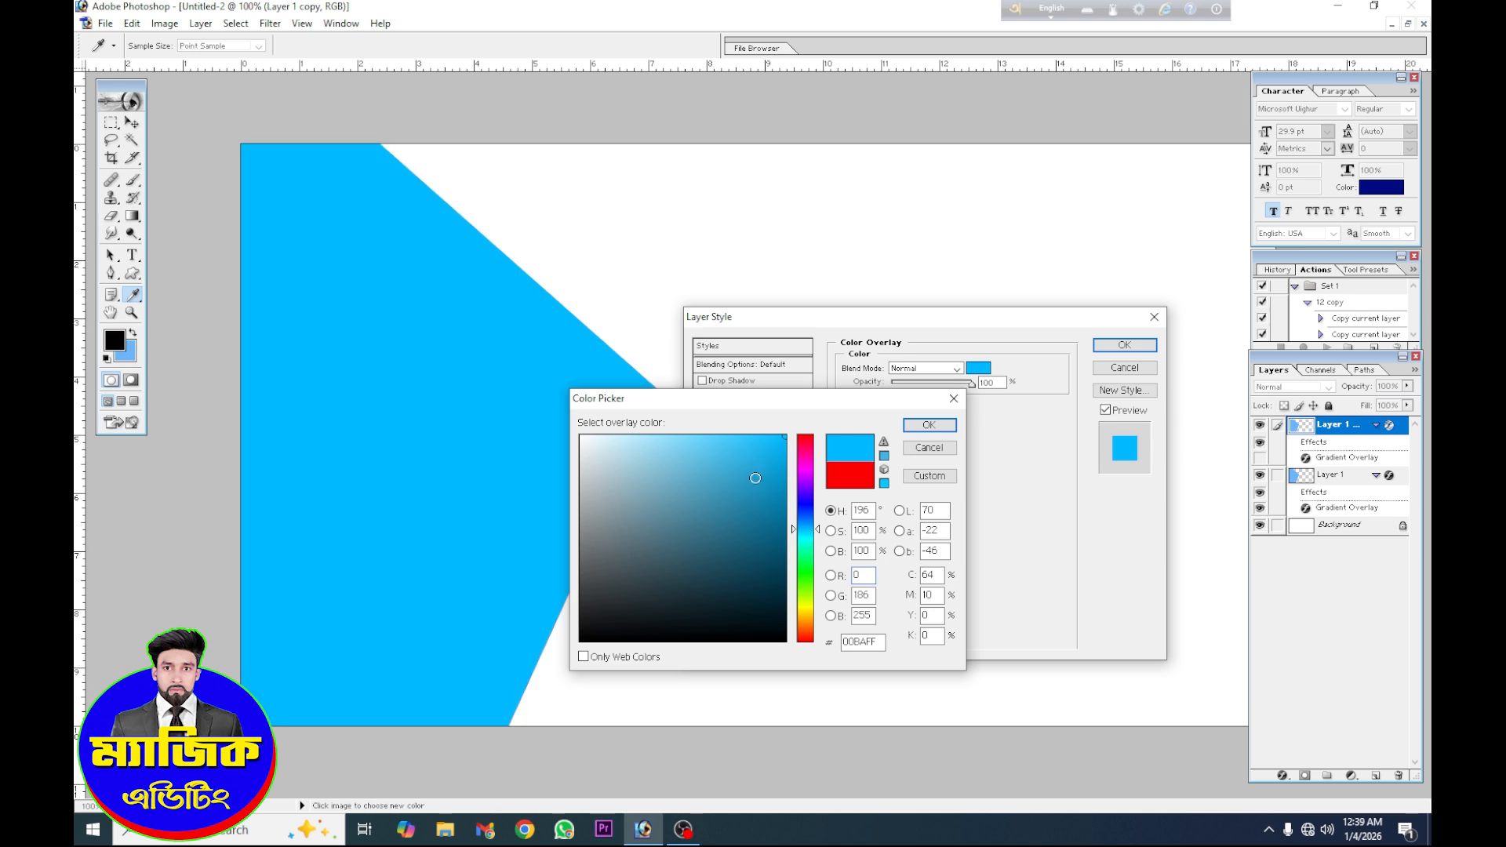
pyautogui.click(806, 562)
pyautogui.click(660, 443)
pyautogui.click(929, 424)
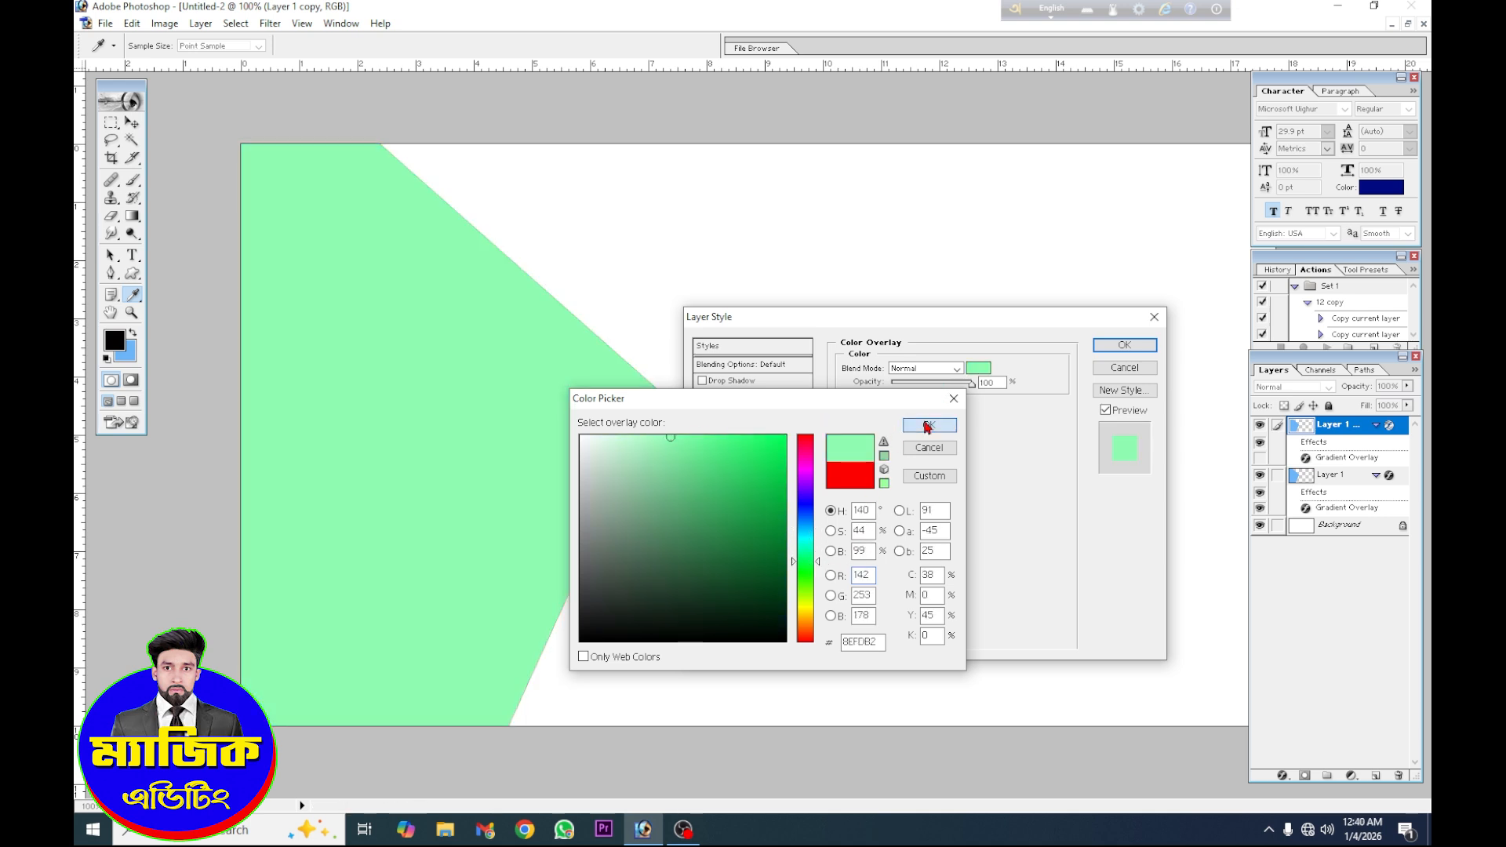
pyautogui.click(1120, 348)
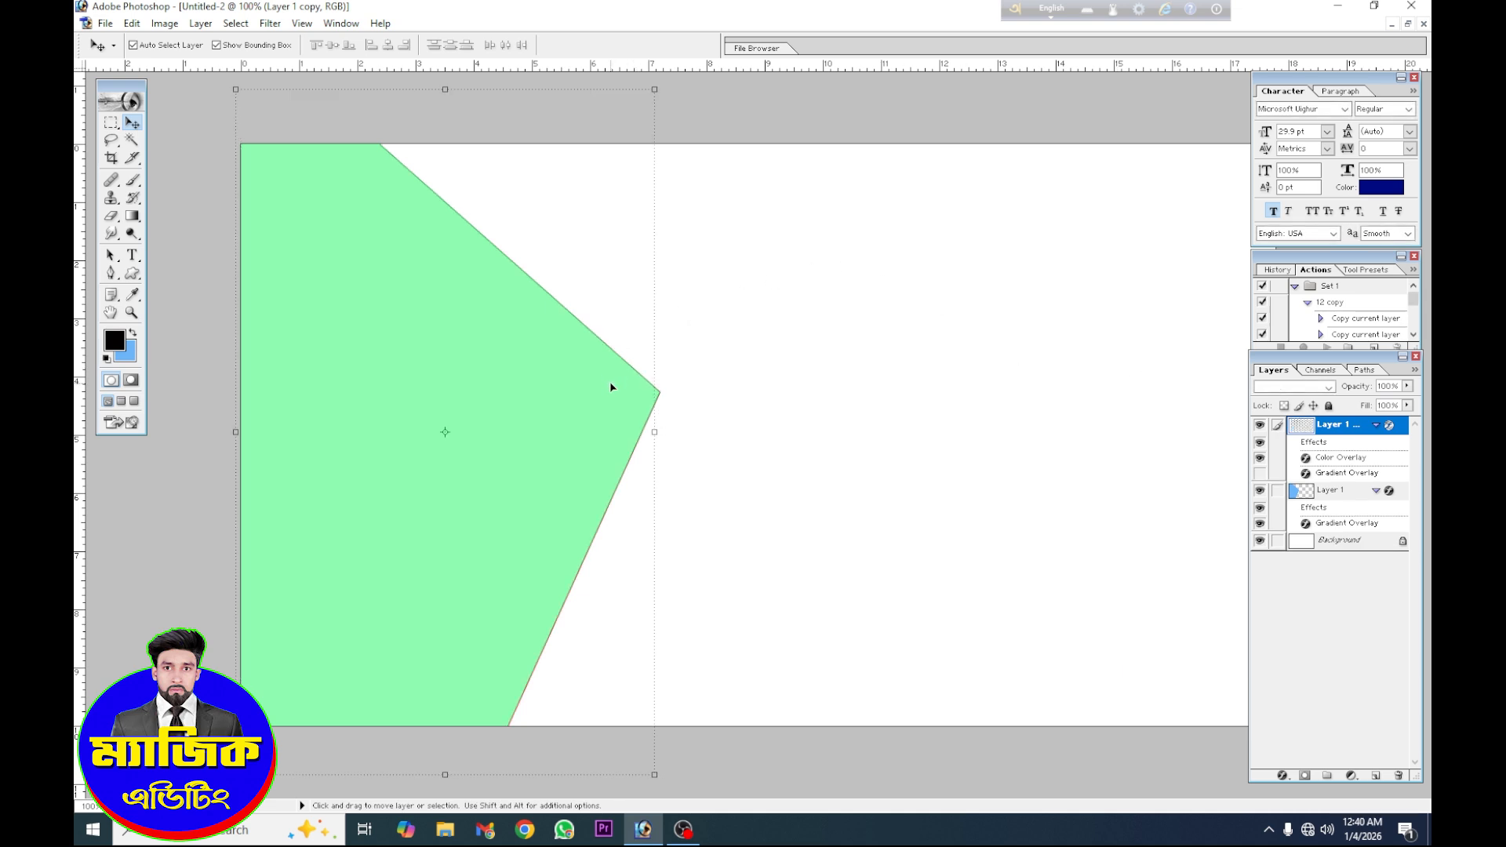
# Nudge the green copy left and slightly down to expose the gradient shape as a border along its right edges.
pyautogui.hotkey('shift', 'Left')
pyautogui.hotkey('shift', 'Left')
pyautogui.hotkey('shift', 'Down')
pyautogui.press('Down')
pyautogui.press('Down')
pyautogui.press('Down')
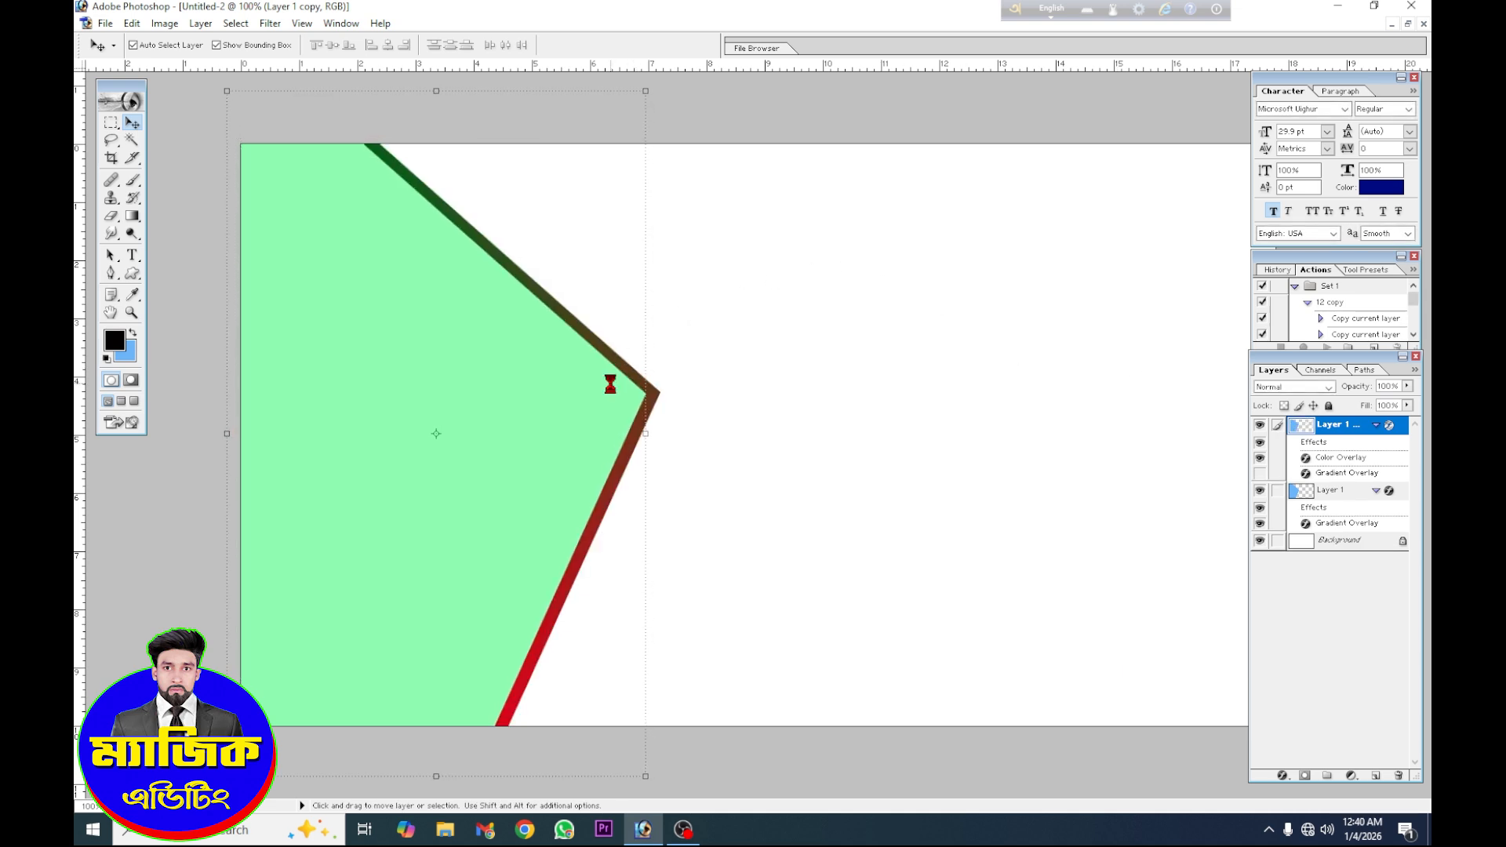
# Set the background color to pale yellow and fill the Background layer with it.
pyautogui.click(767, 461)
pyautogui.hotkey('ctrl', '0')
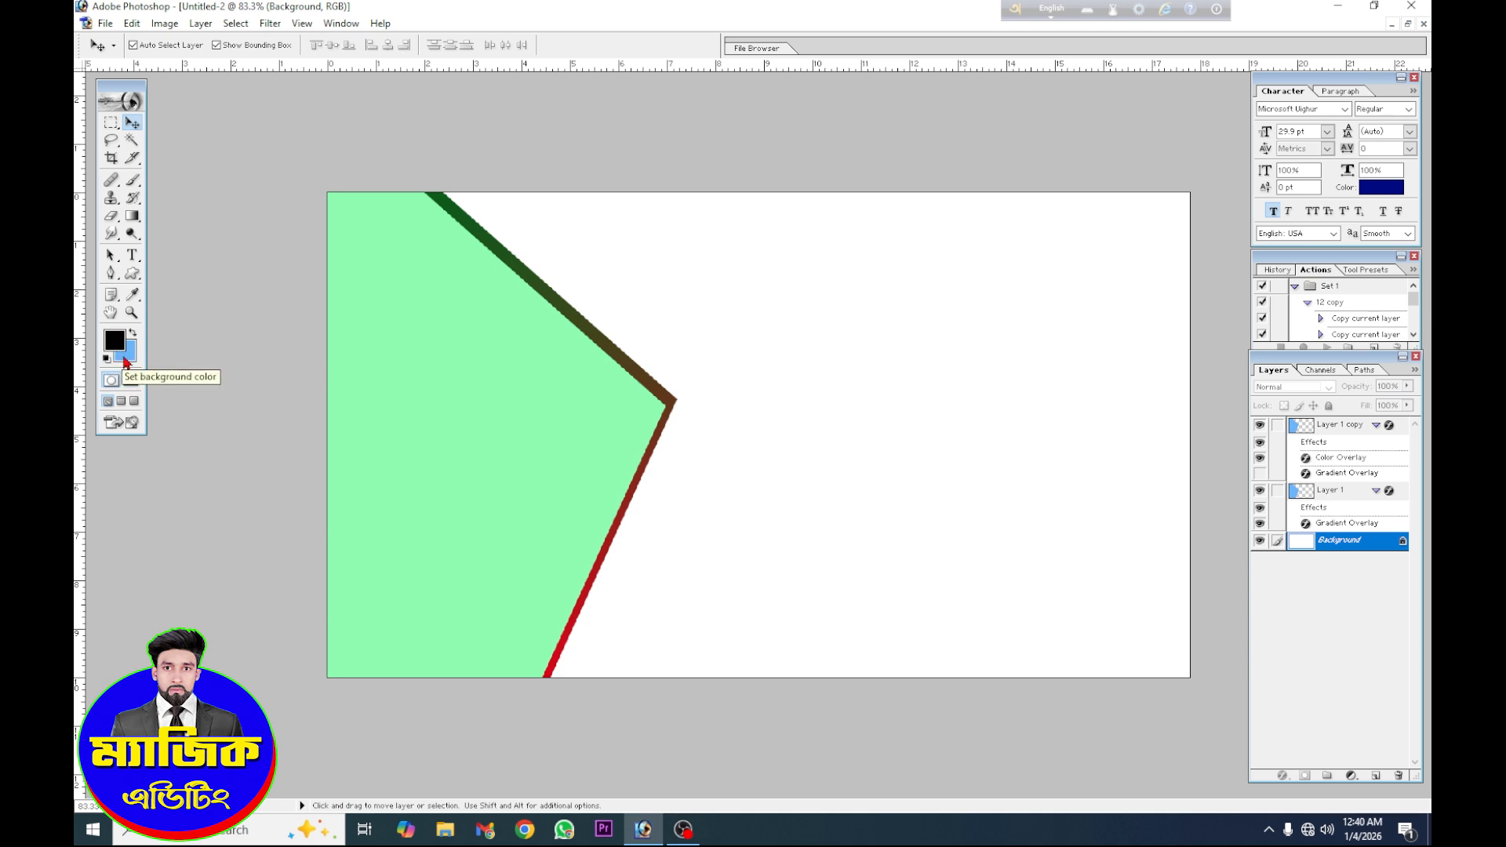
pyautogui.click(127, 362)
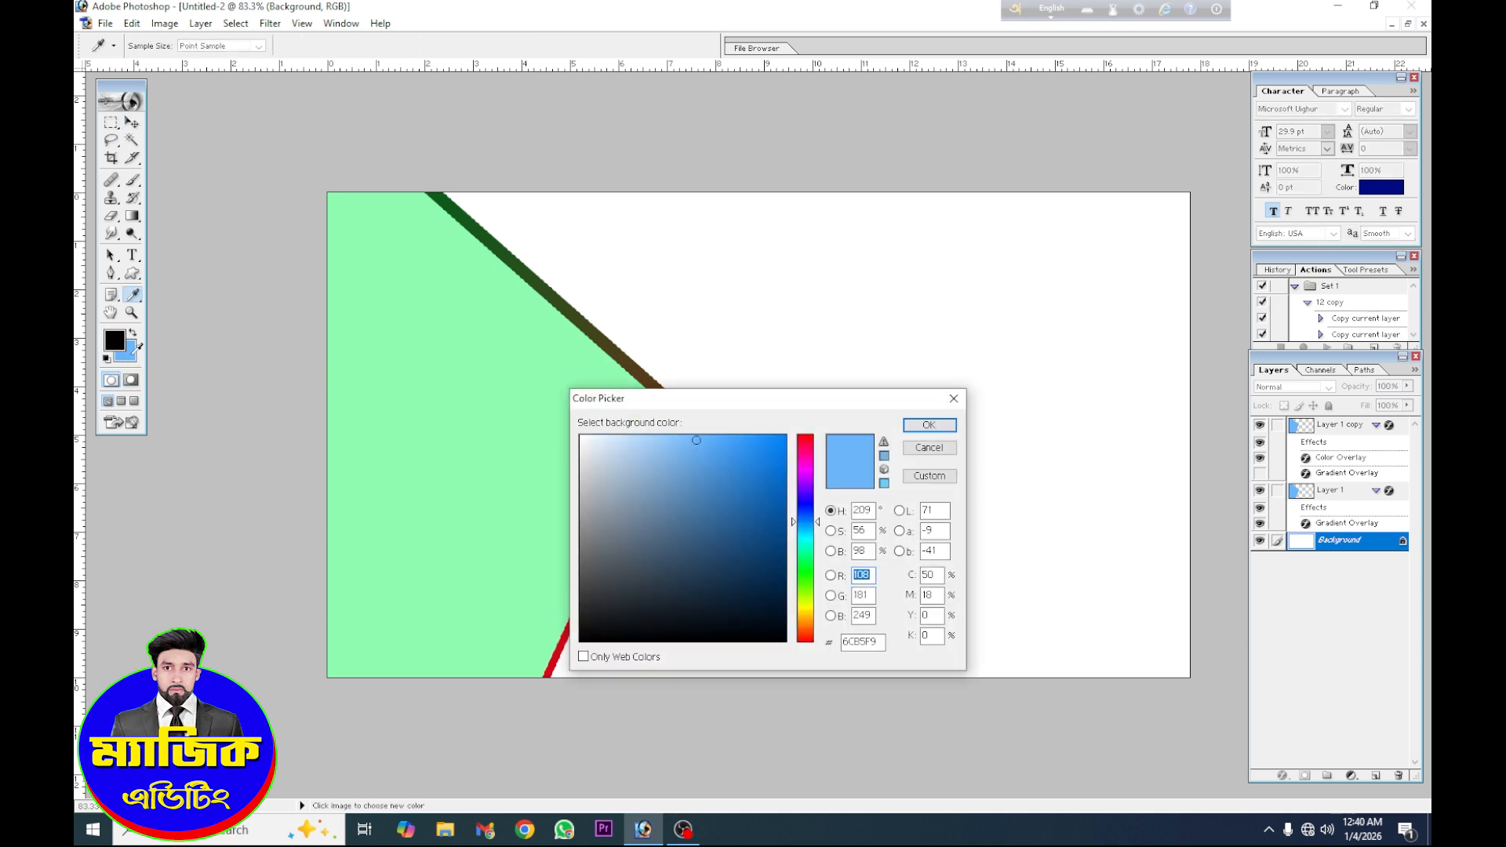
pyautogui.click(809, 609)
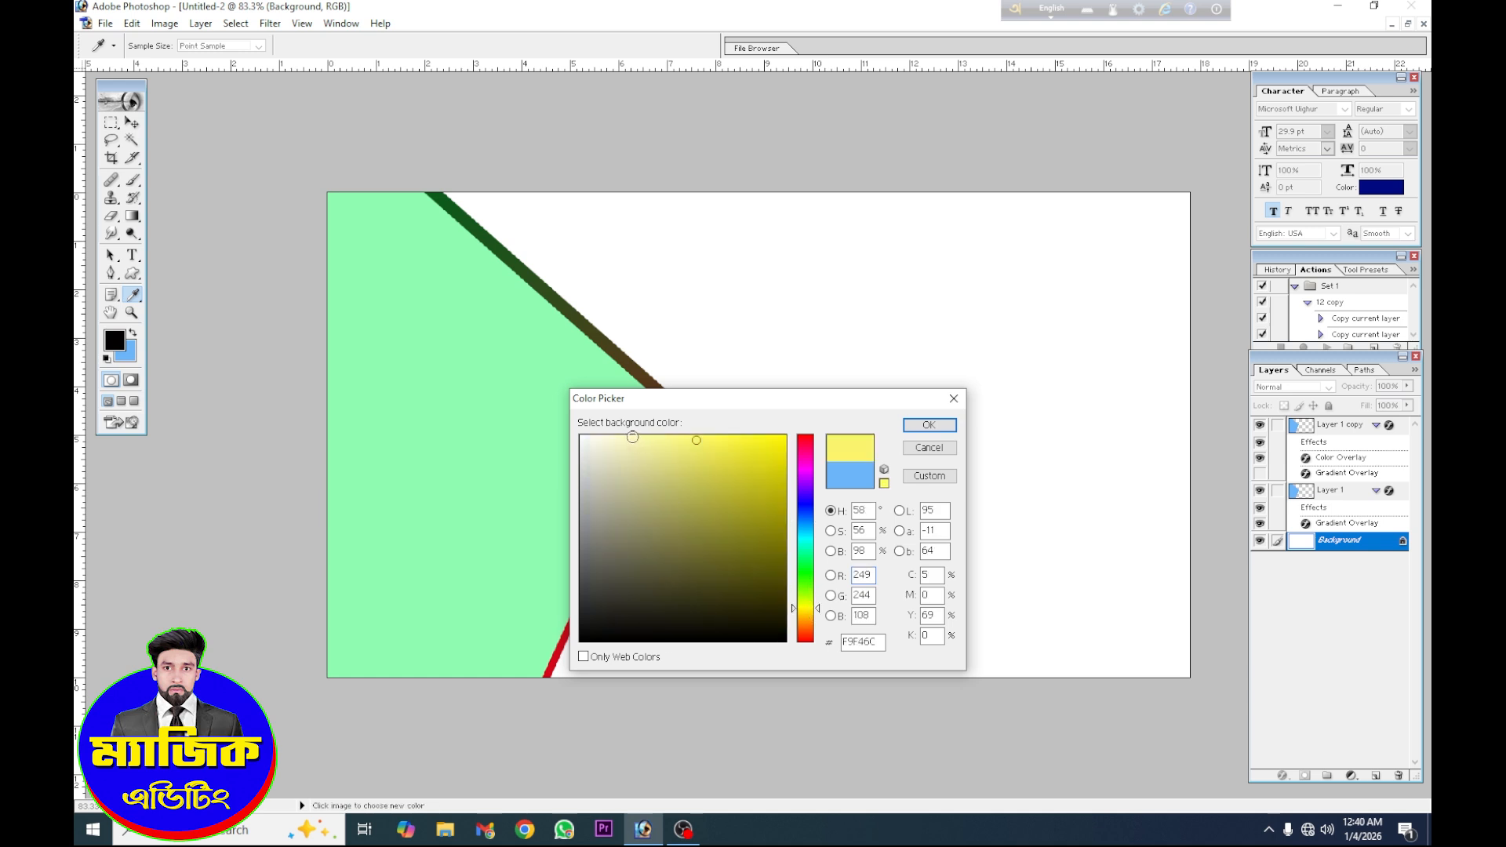
pyautogui.click(928, 426)
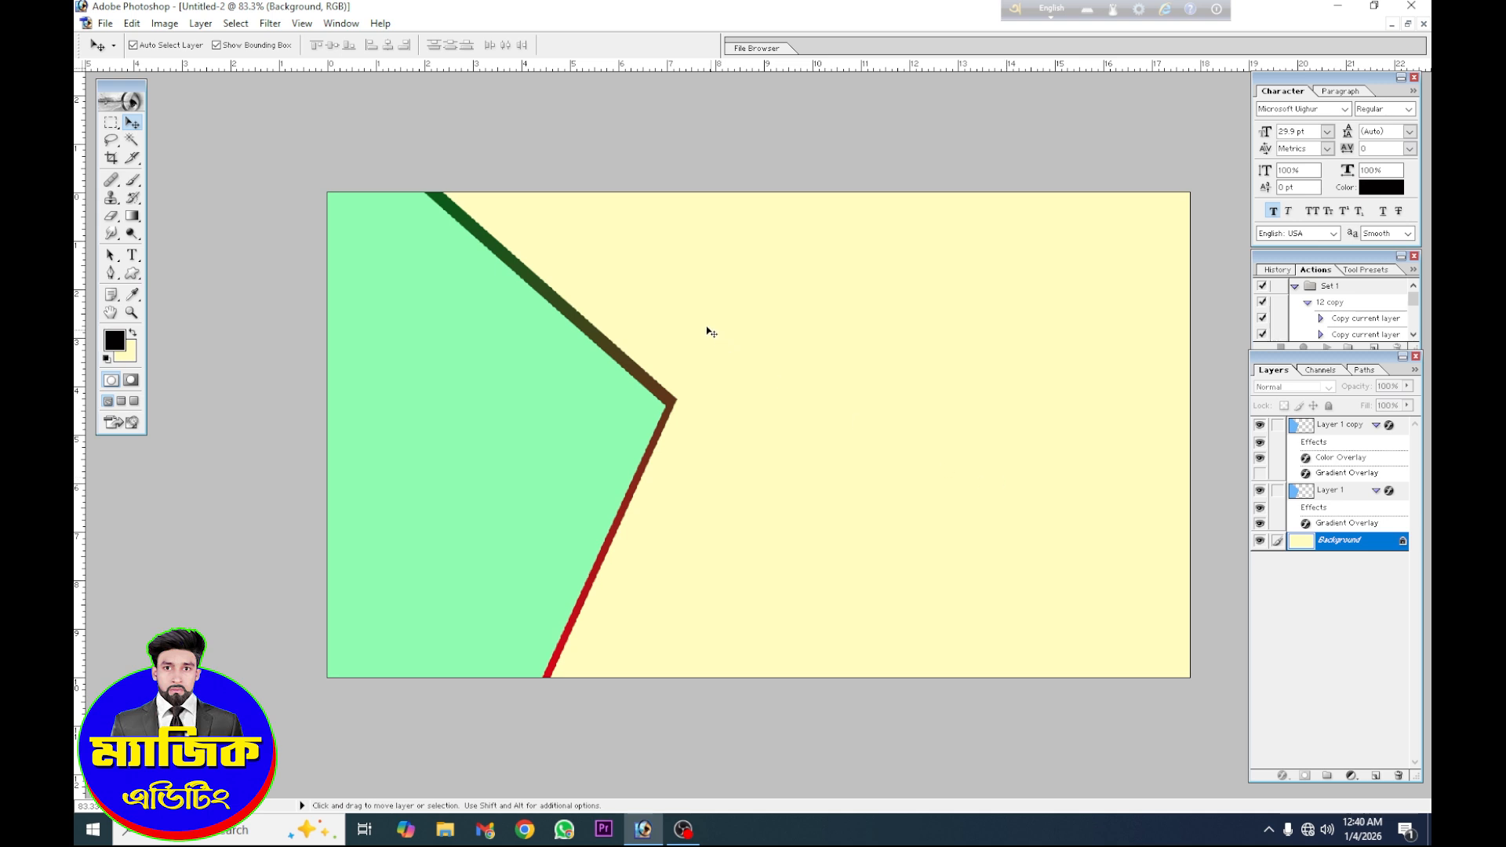
# Restore the document window beside Untitled-1 and copy the man's cutout from Untitled-1 onto the green shape in Untitled-2.
pyautogui.click(510, 419)
pyautogui.click(1408, 24)
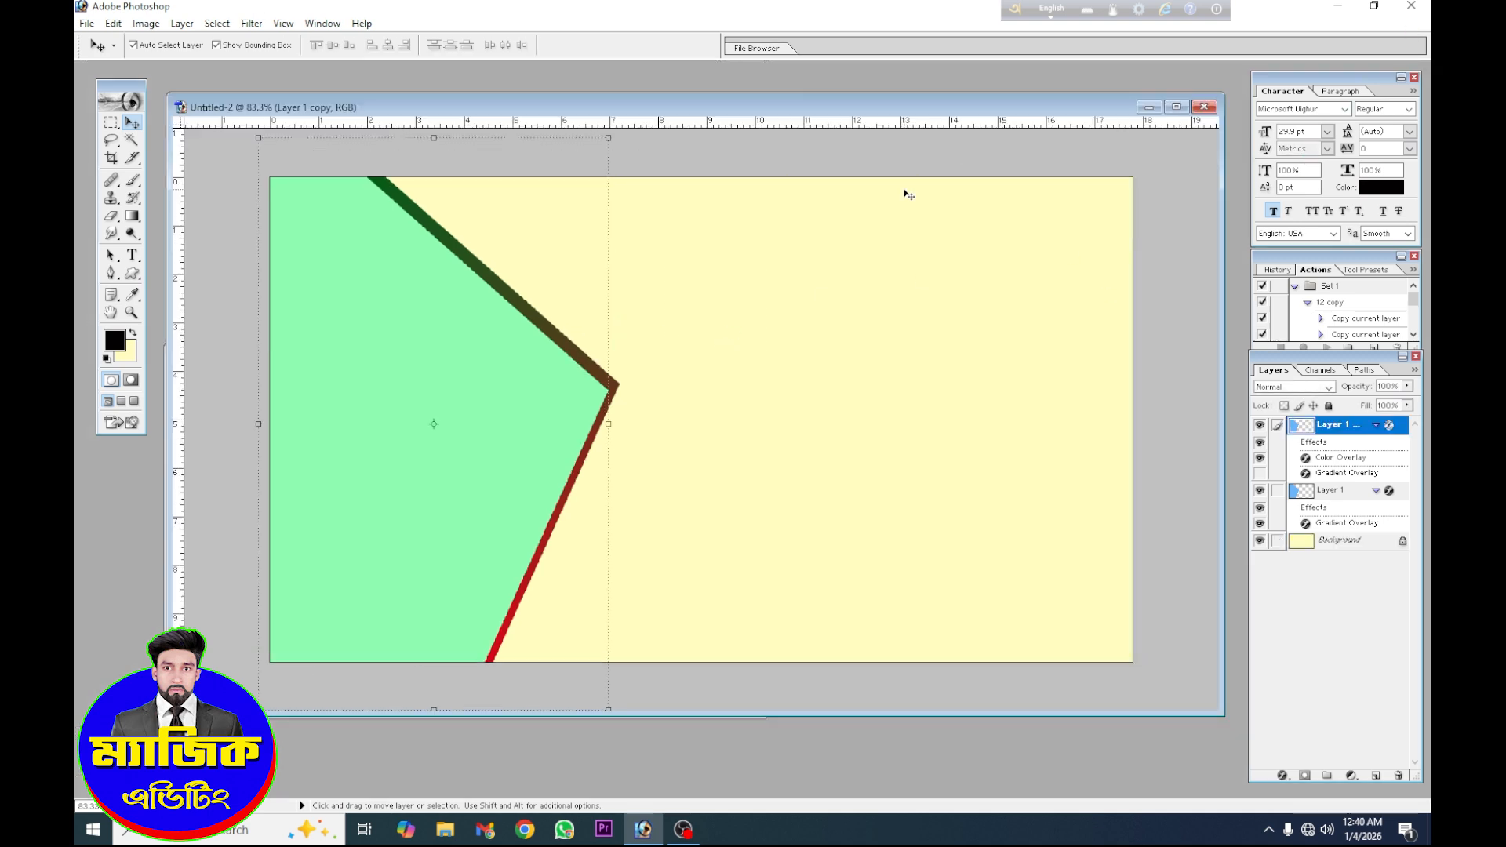
pyautogui.moveTo(629, 116); pyautogui.dragTo(935, 146)
pyautogui.moveTo(447, 444); pyautogui.dragTo(716, 437)
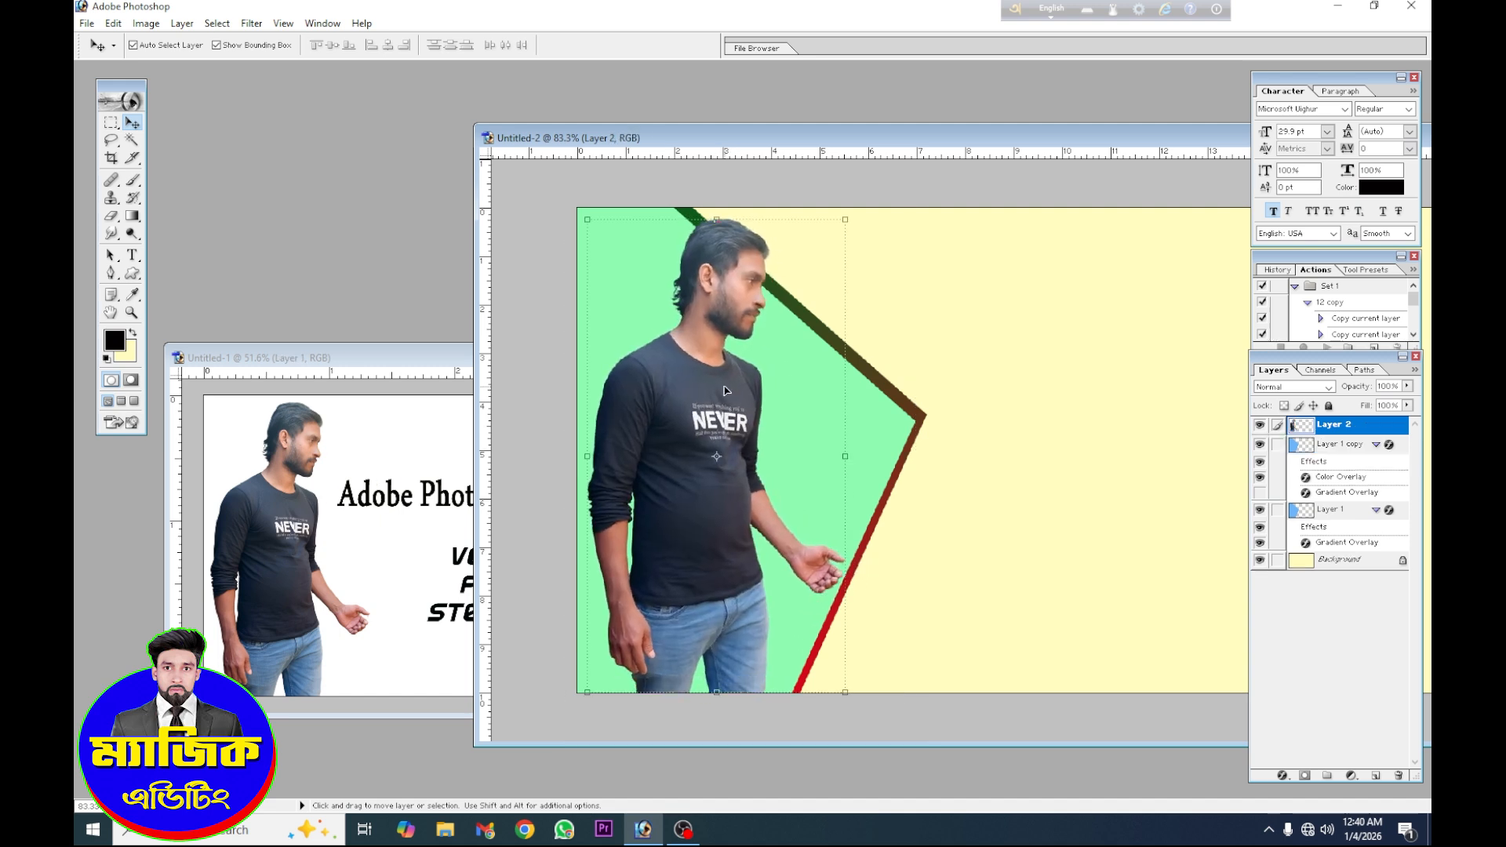
# Scale the man's cutout proportionally to about 90.4%, keeping its lower-left corner in place.
pyautogui.hotkey('ctrl', '0')
pyautogui.hotkey('ctrl', 't')
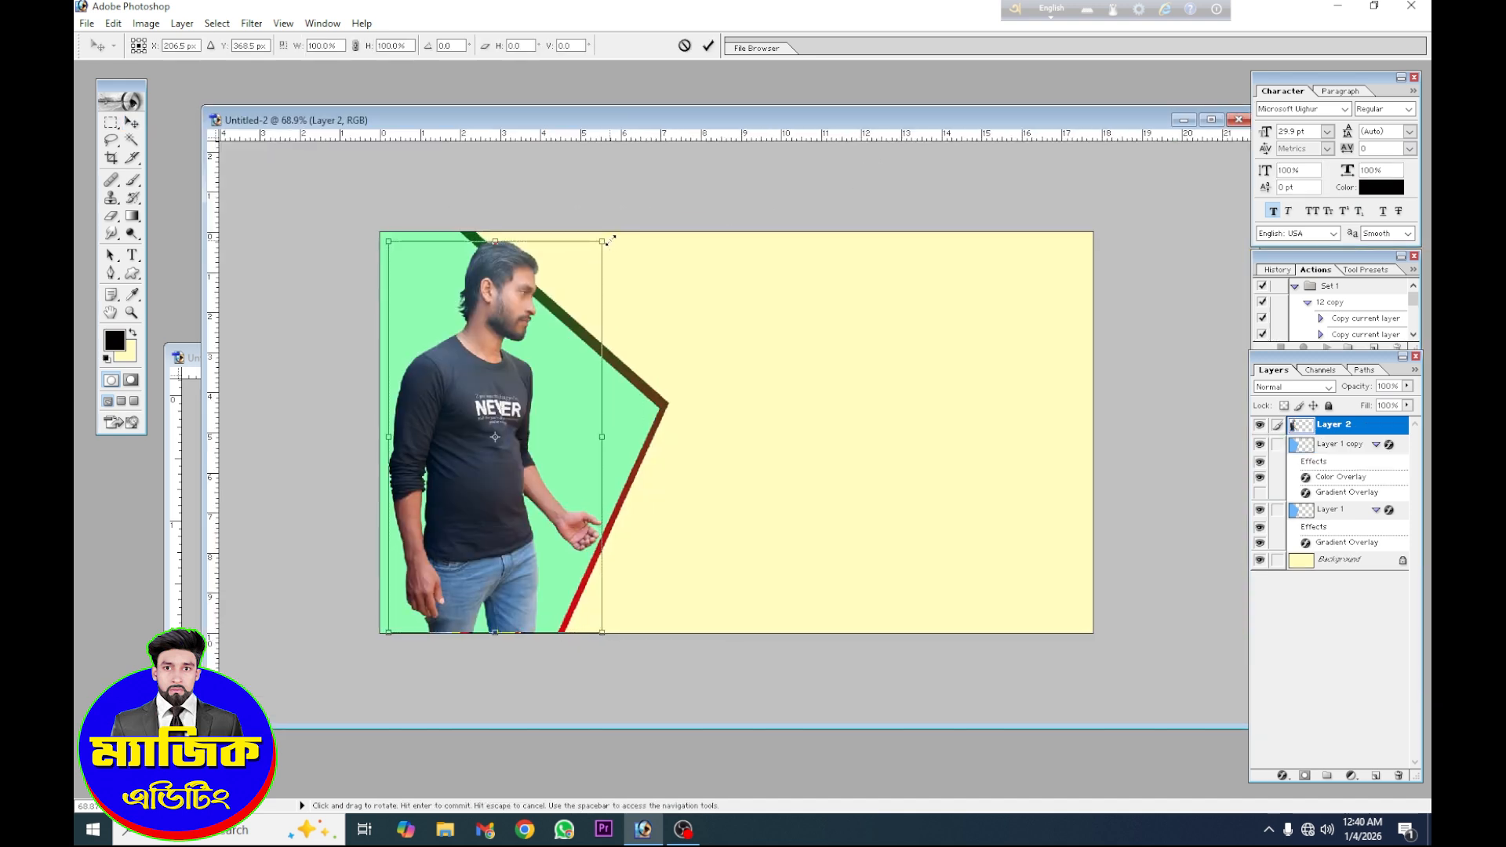
pyautogui.moveTo(609, 240); pyautogui.dragTo(589, 278)
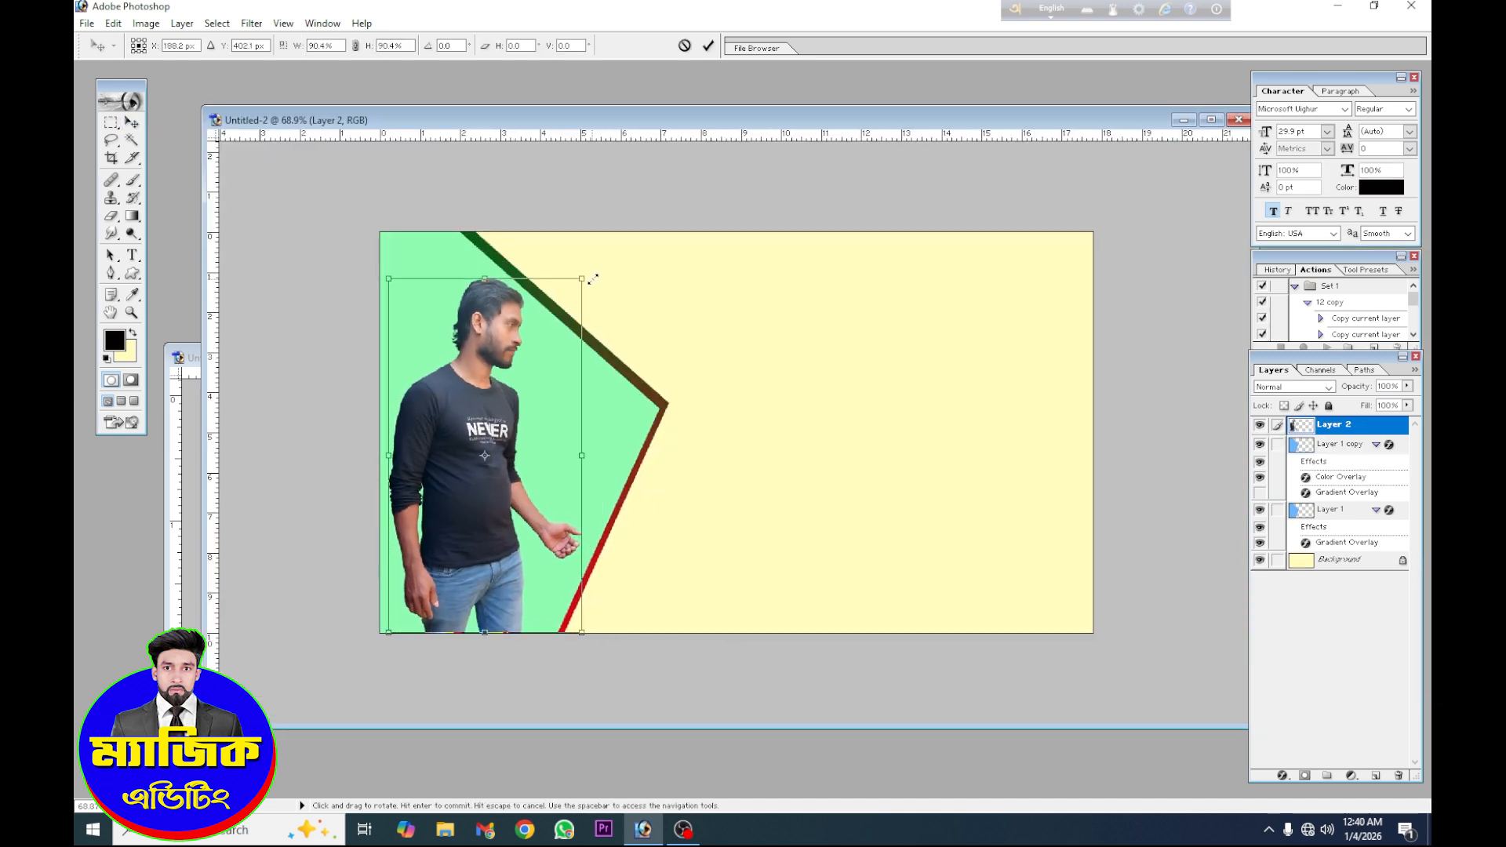
pyautogui.click(708, 46)
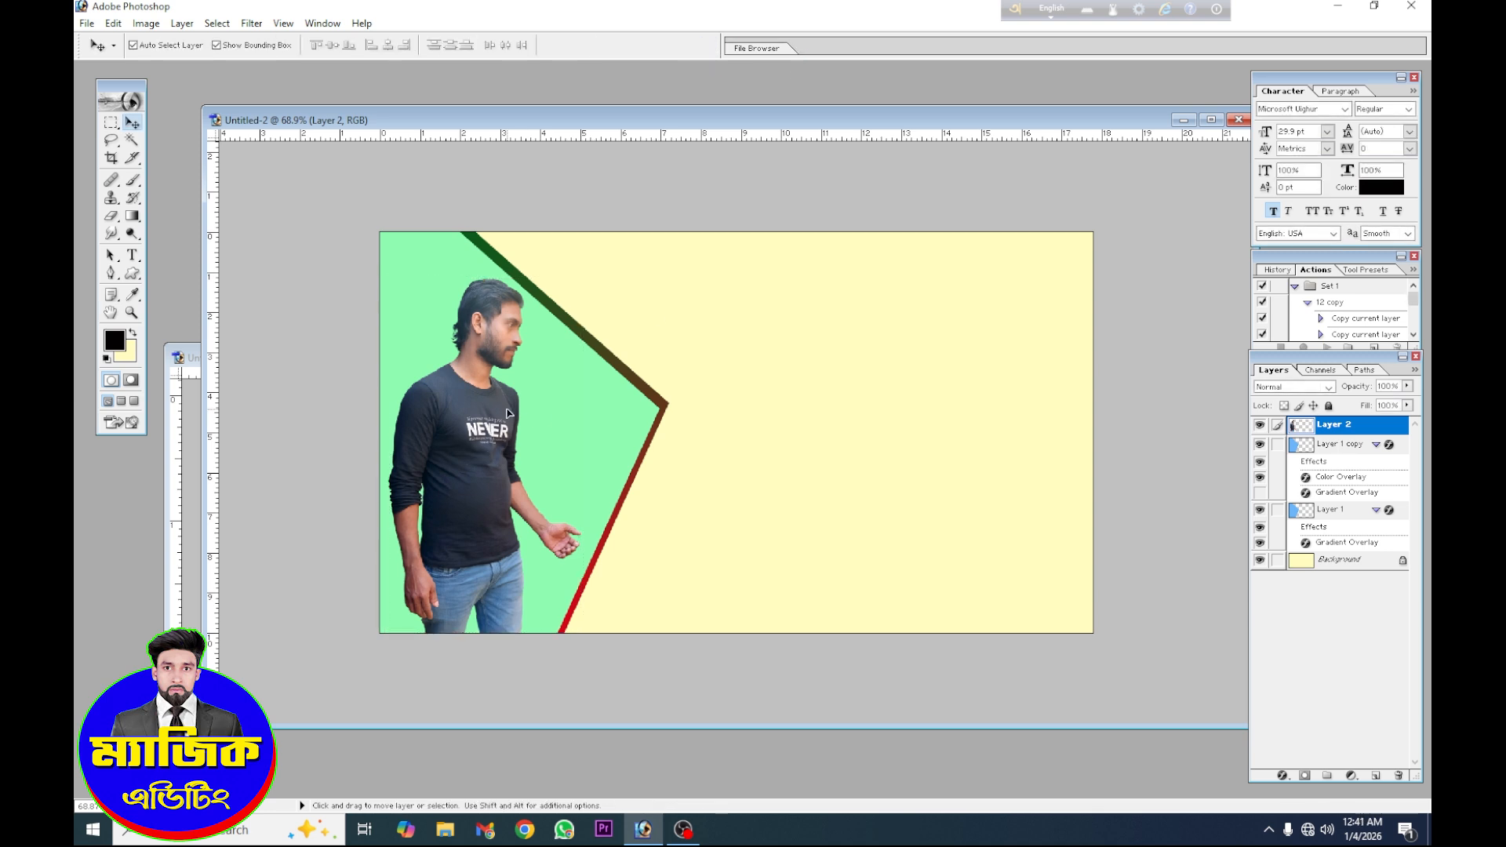
# Copy the "Adobe Photoshop 7.0 Design" title from Untitled-1 into Untitled-2 and place it near the upper edge, right of the man's head.
pyautogui.click(188, 505)
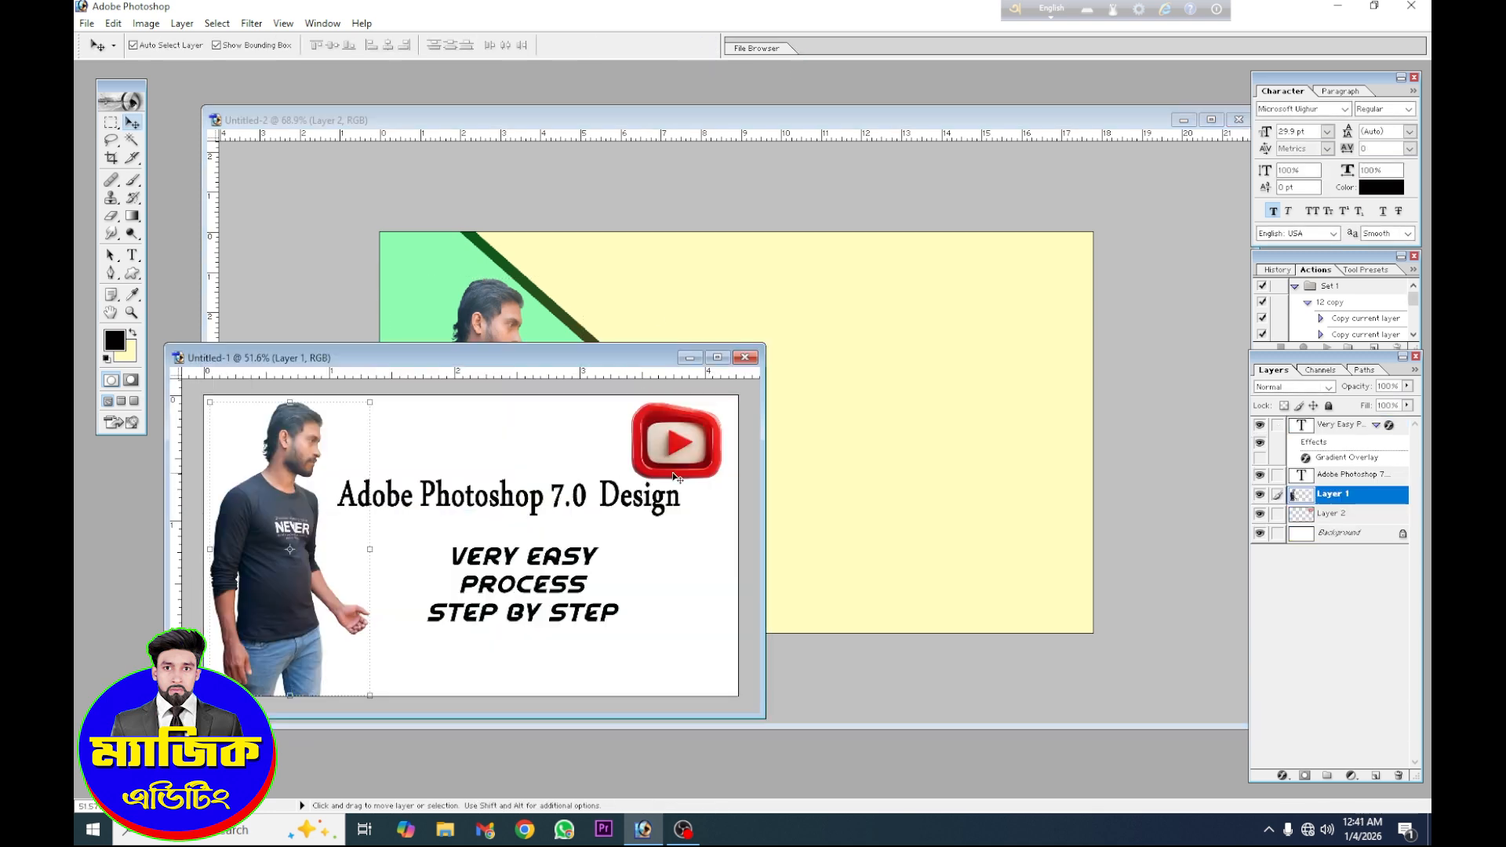
pyautogui.click(528, 508)
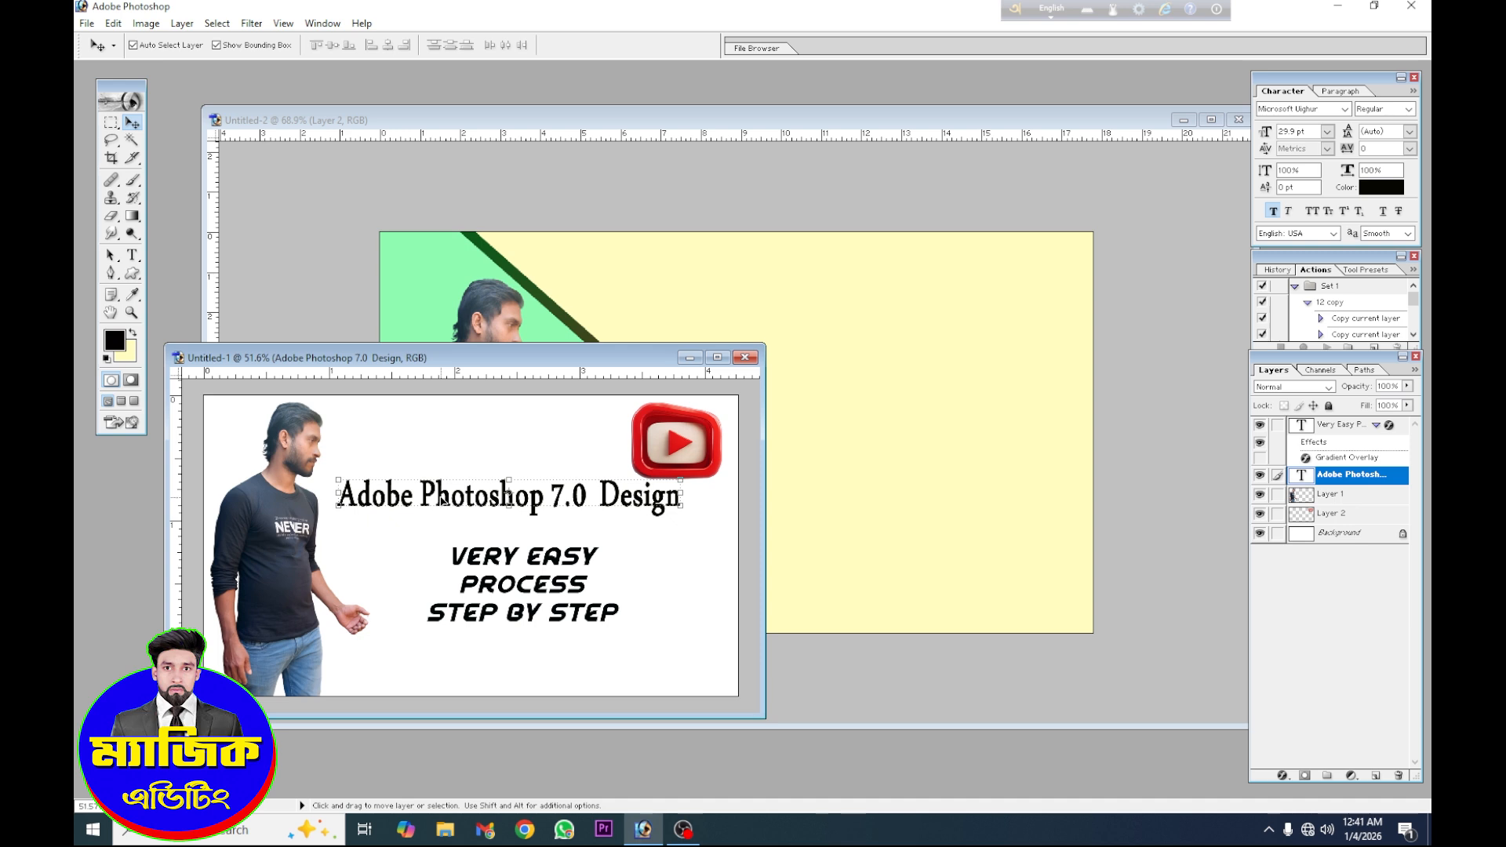
pyautogui.moveTo(442, 499); pyautogui.dragTo(828, 354)
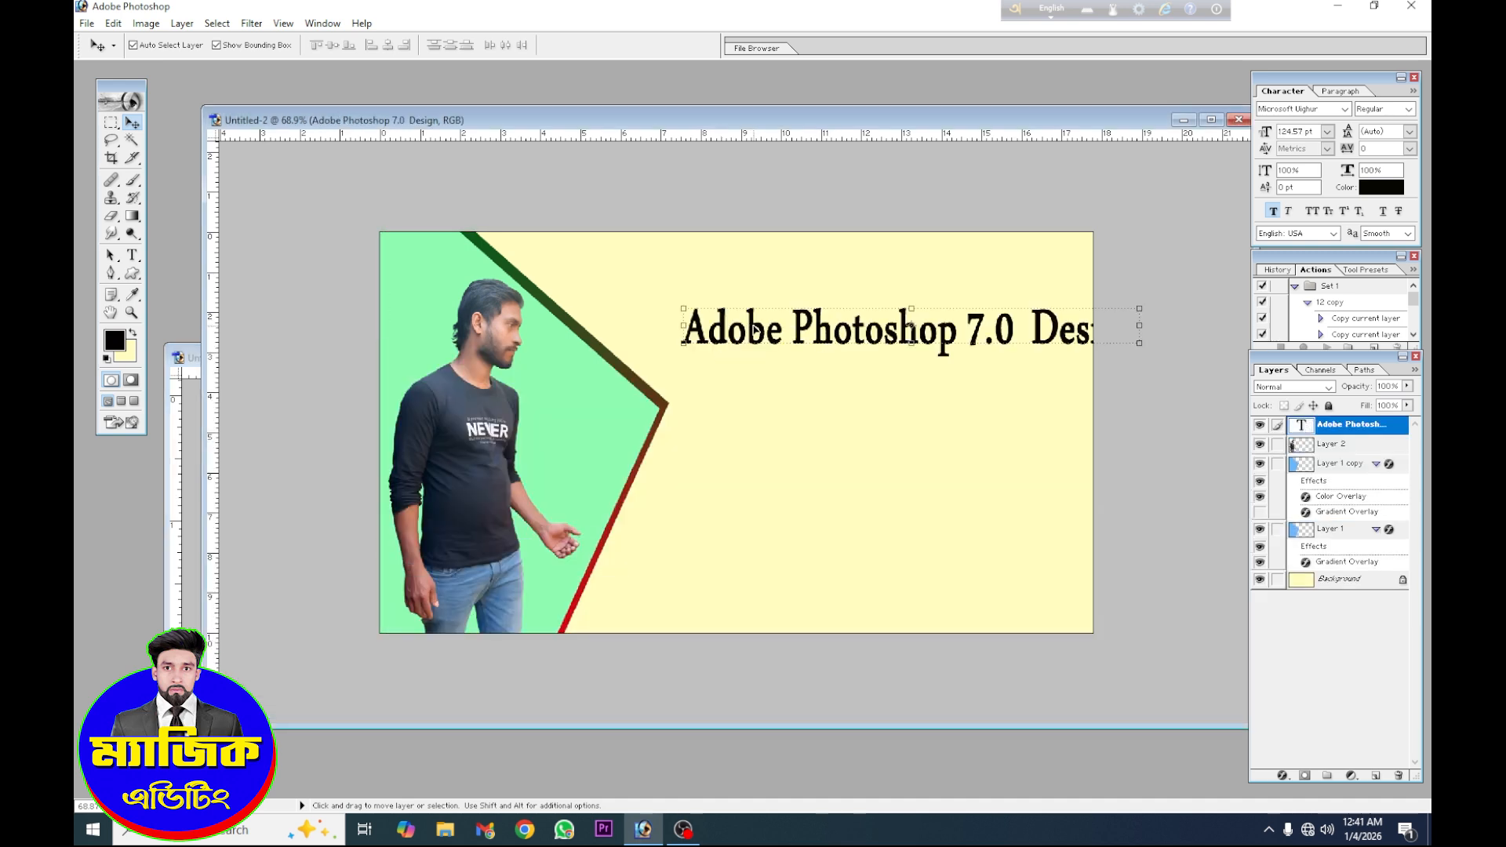
pyautogui.moveTo(749, 328); pyautogui.dragTo(651, 289)
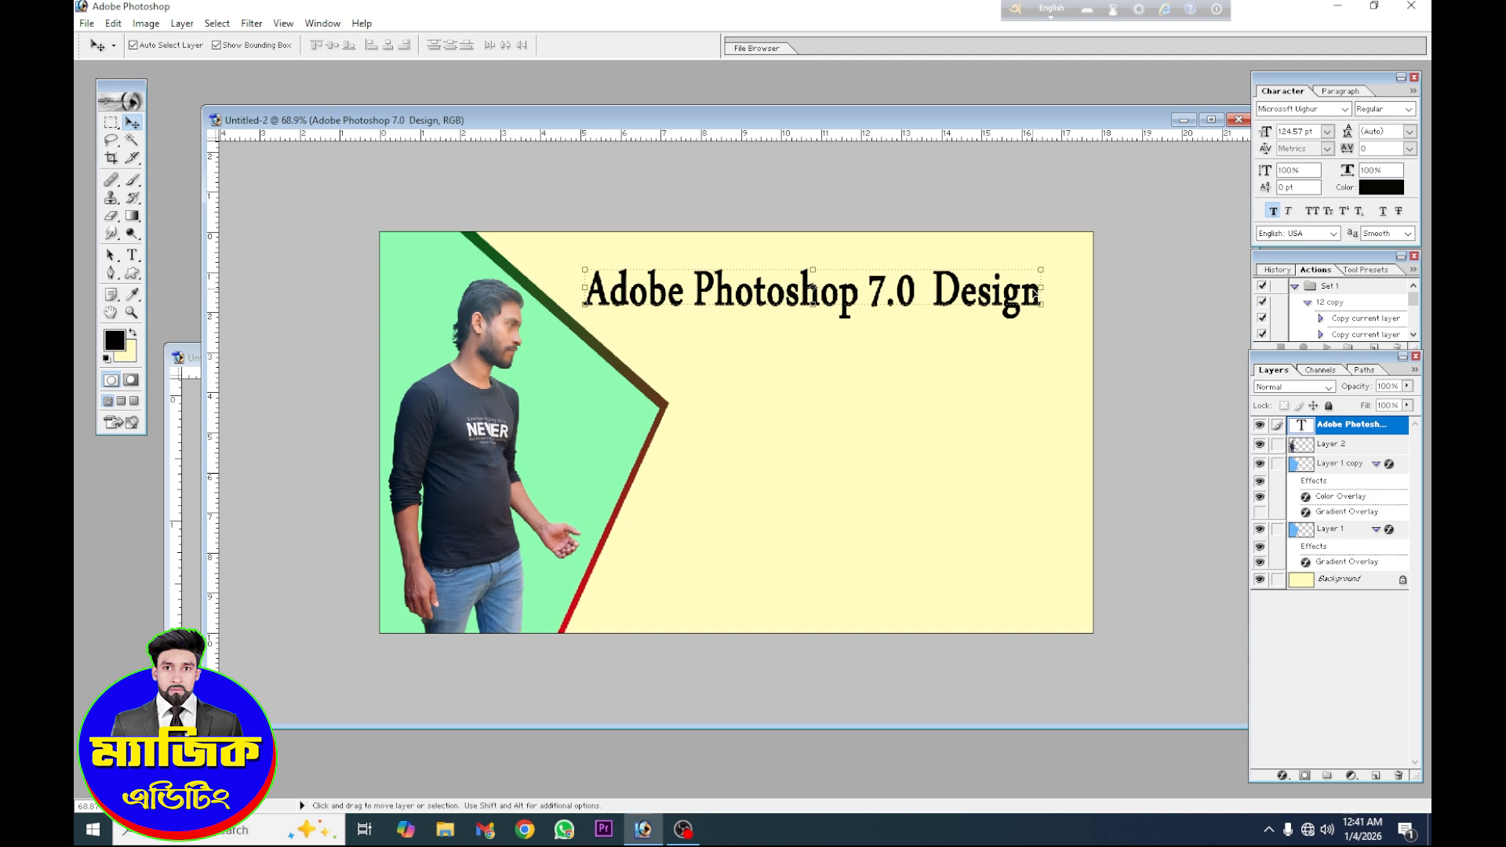
# Stretch the title to about 107.8% width and 123.2% height, then widen it leftward by about another 1%.
pyautogui.moveTo(1041, 291); pyautogui.dragTo(1077, 291)
pyautogui.moveTo(831, 305); pyautogui.dragTo(832, 313)
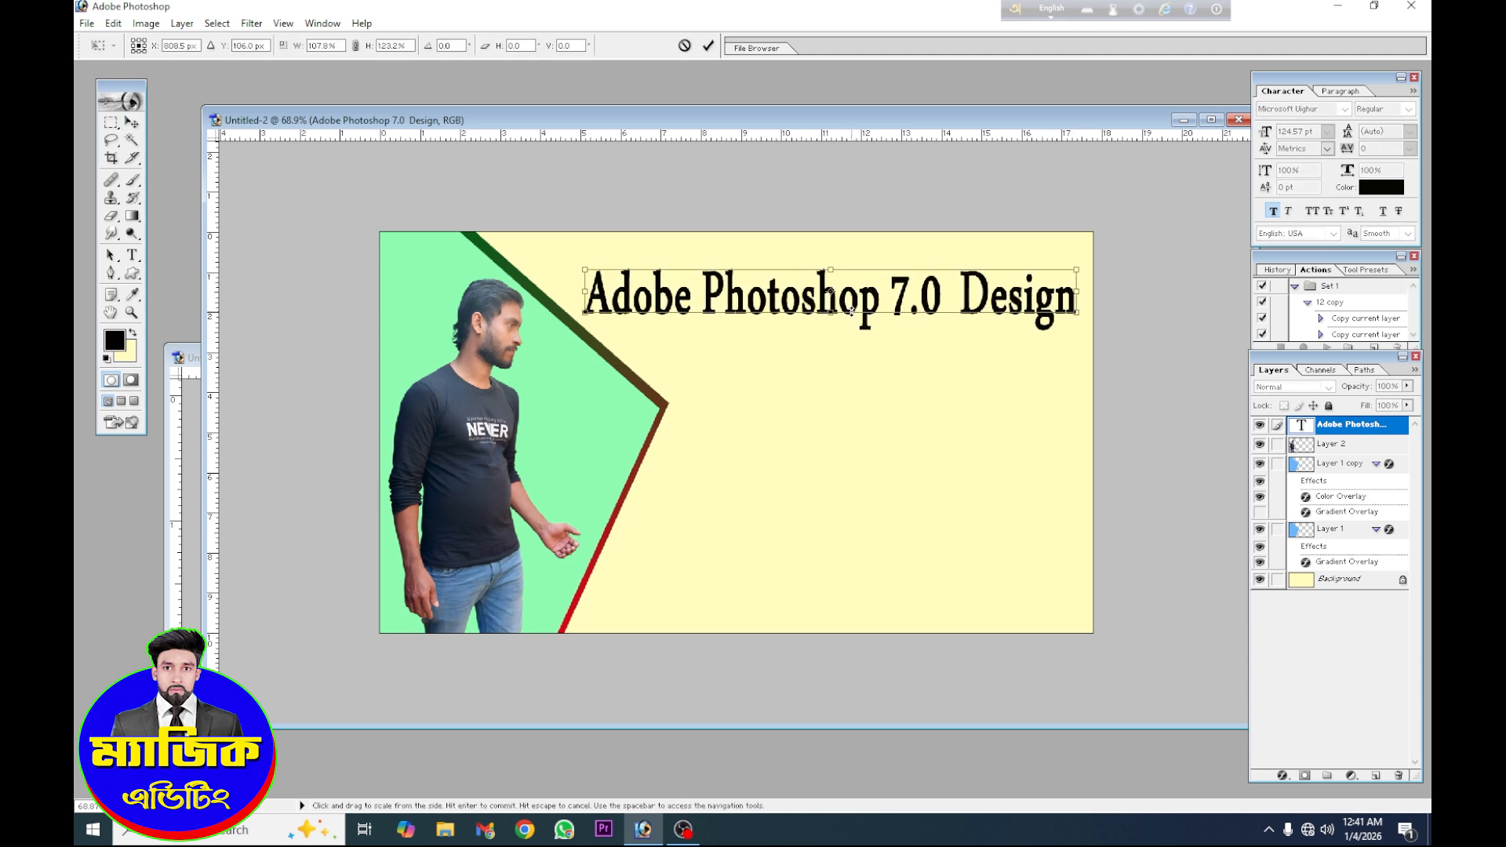
pyautogui.click(709, 49)
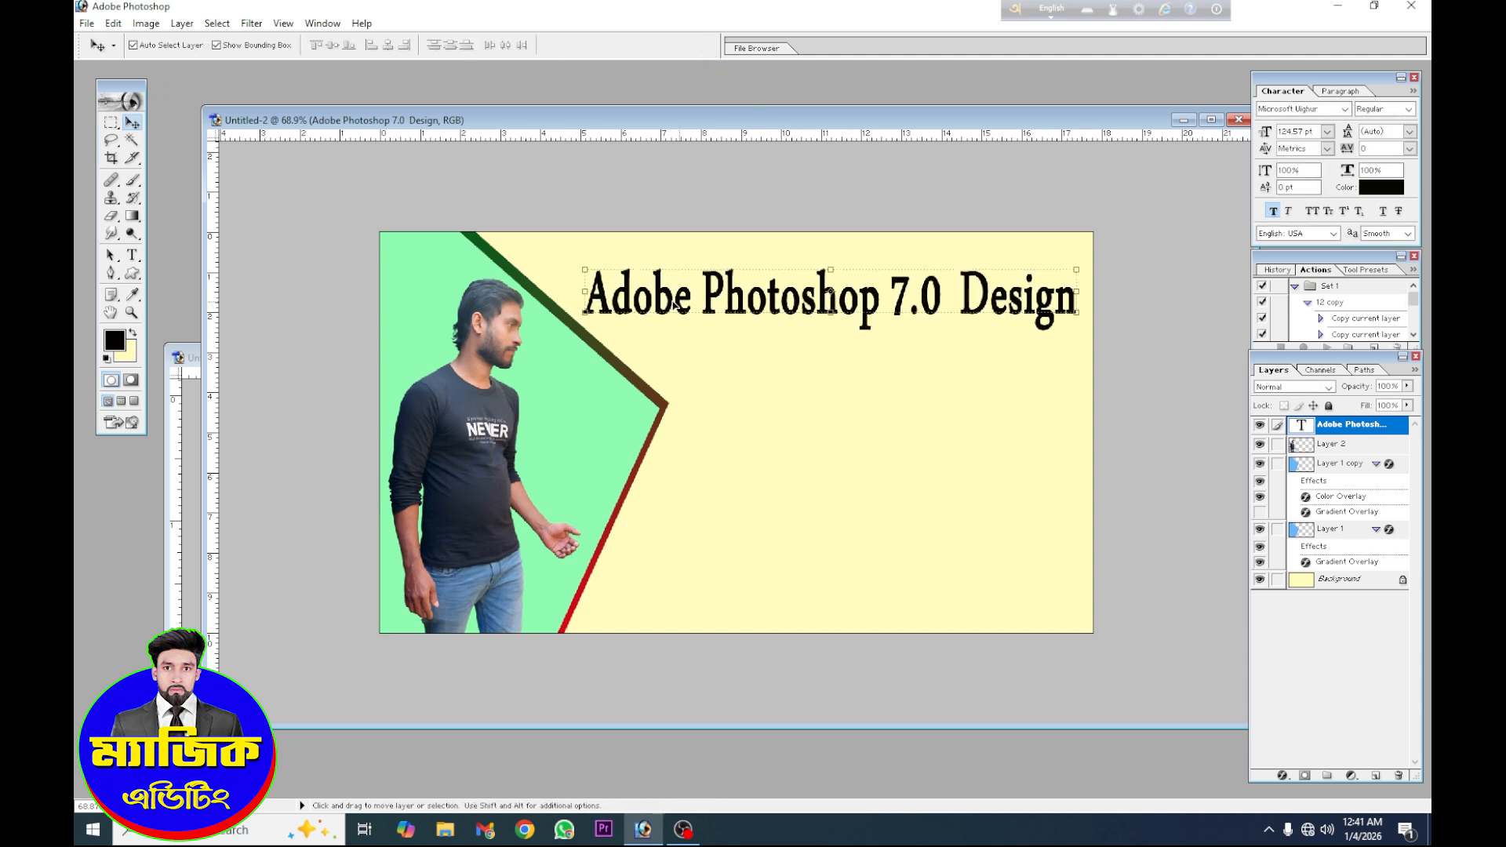
pyautogui.hotkey('ctrl', 't')
pyautogui.moveTo(584, 291); pyautogui.dragTo(579, 291)
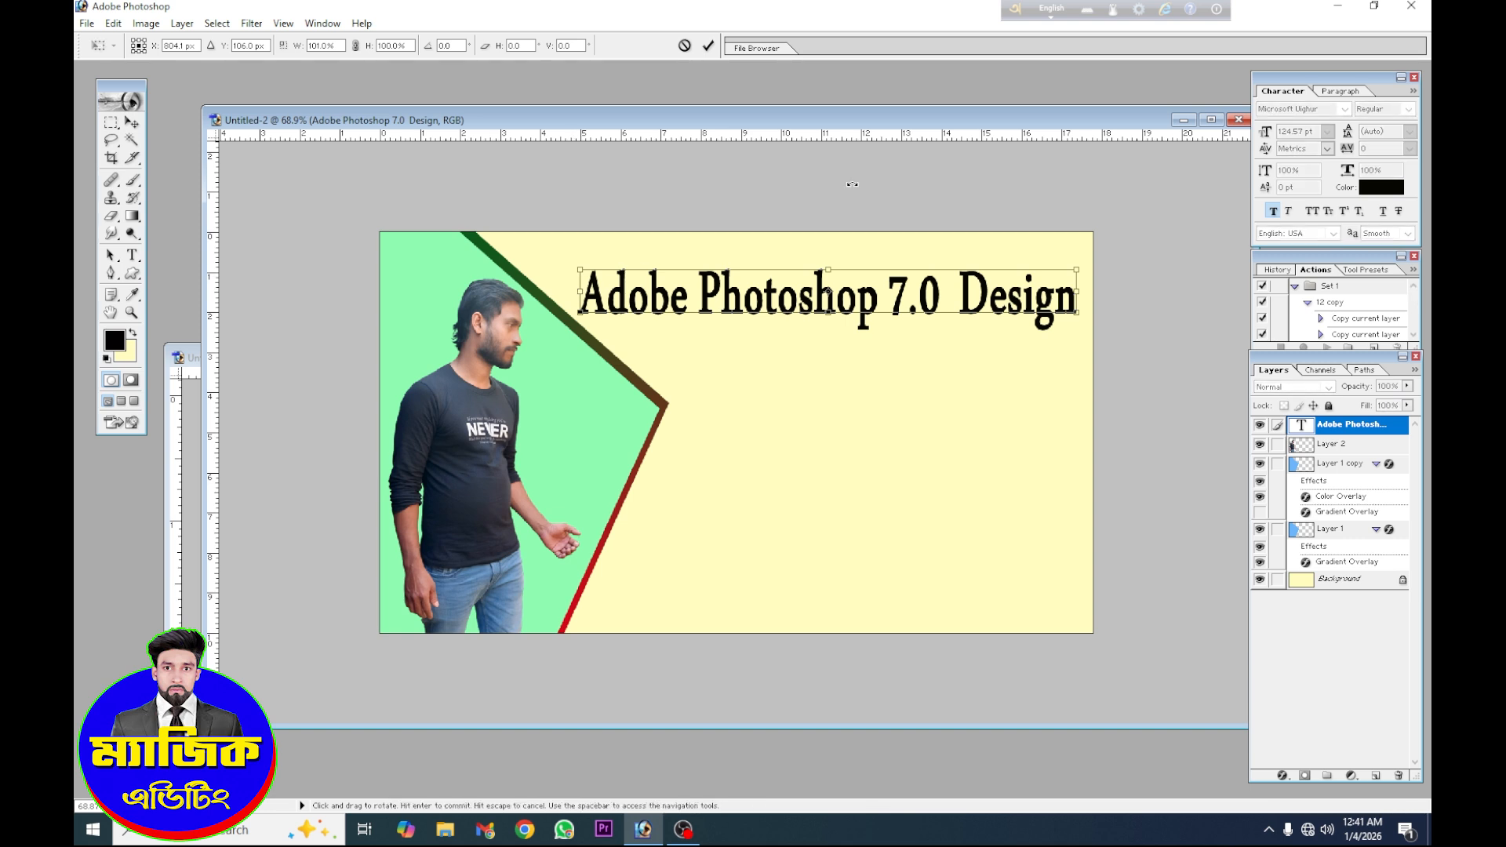
pyautogui.click(715, 49)
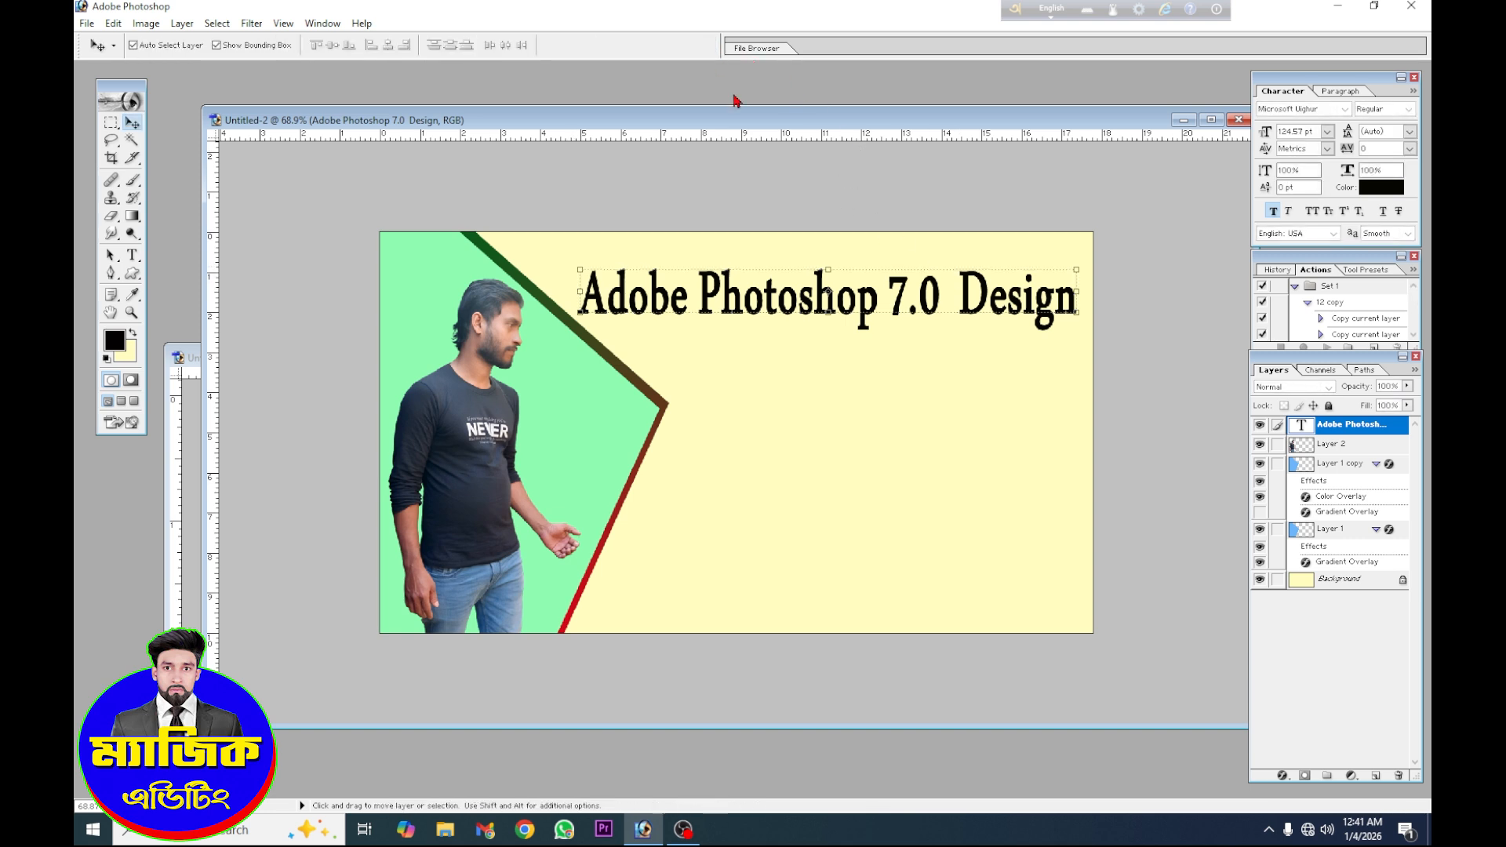
# Copy the "Very Easy Process Step by Step" text from Untitled-1 into Untitled-2, enlarge it and place it in the lower-right area of the canvas.
pyautogui.click(199, 468)
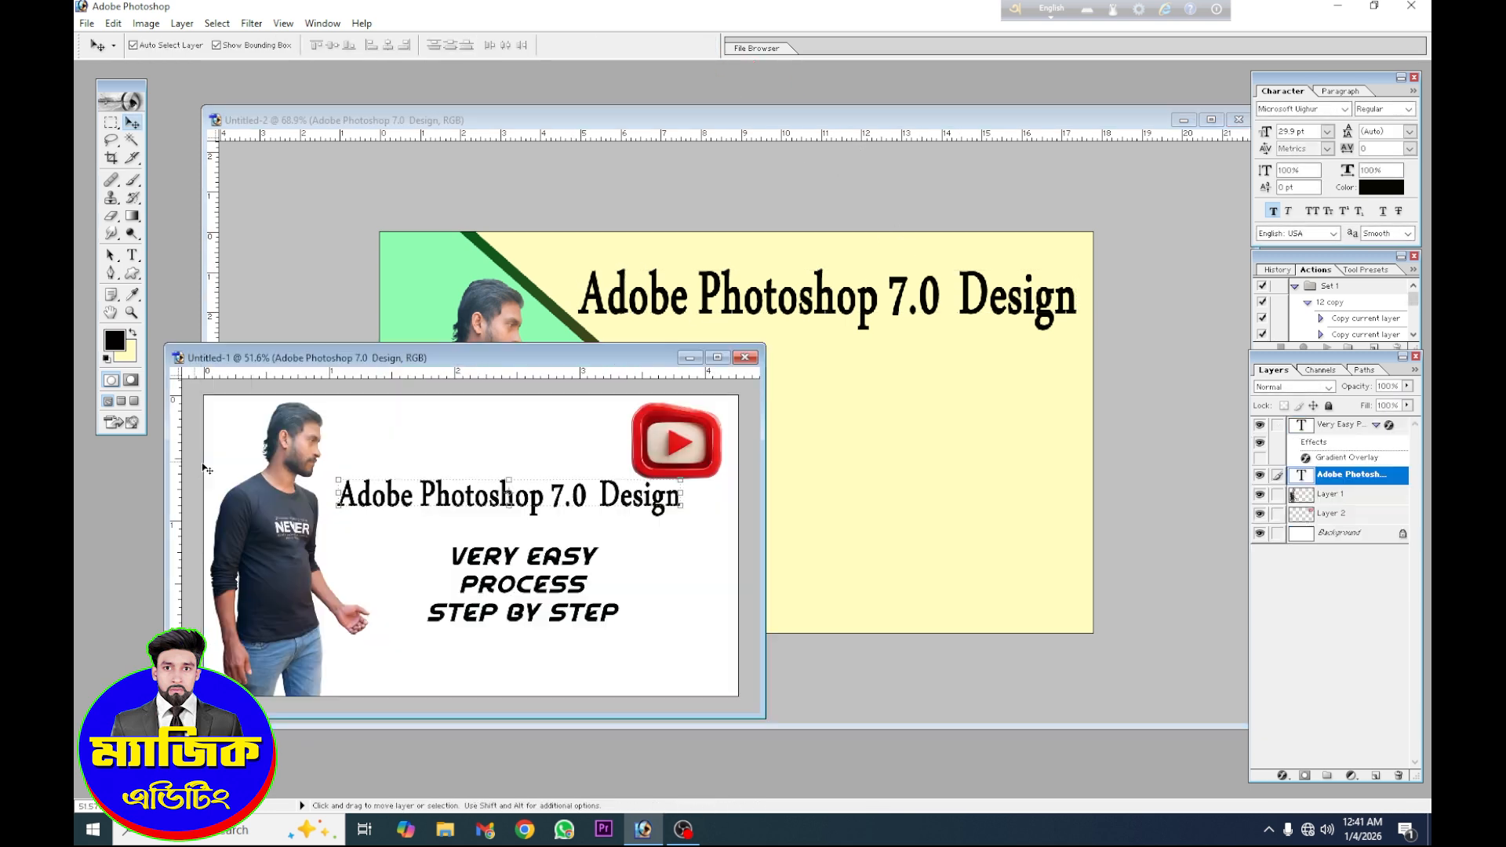
pyautogui.moveTo(488, 563); pyautogui.dragTo(780, 561)
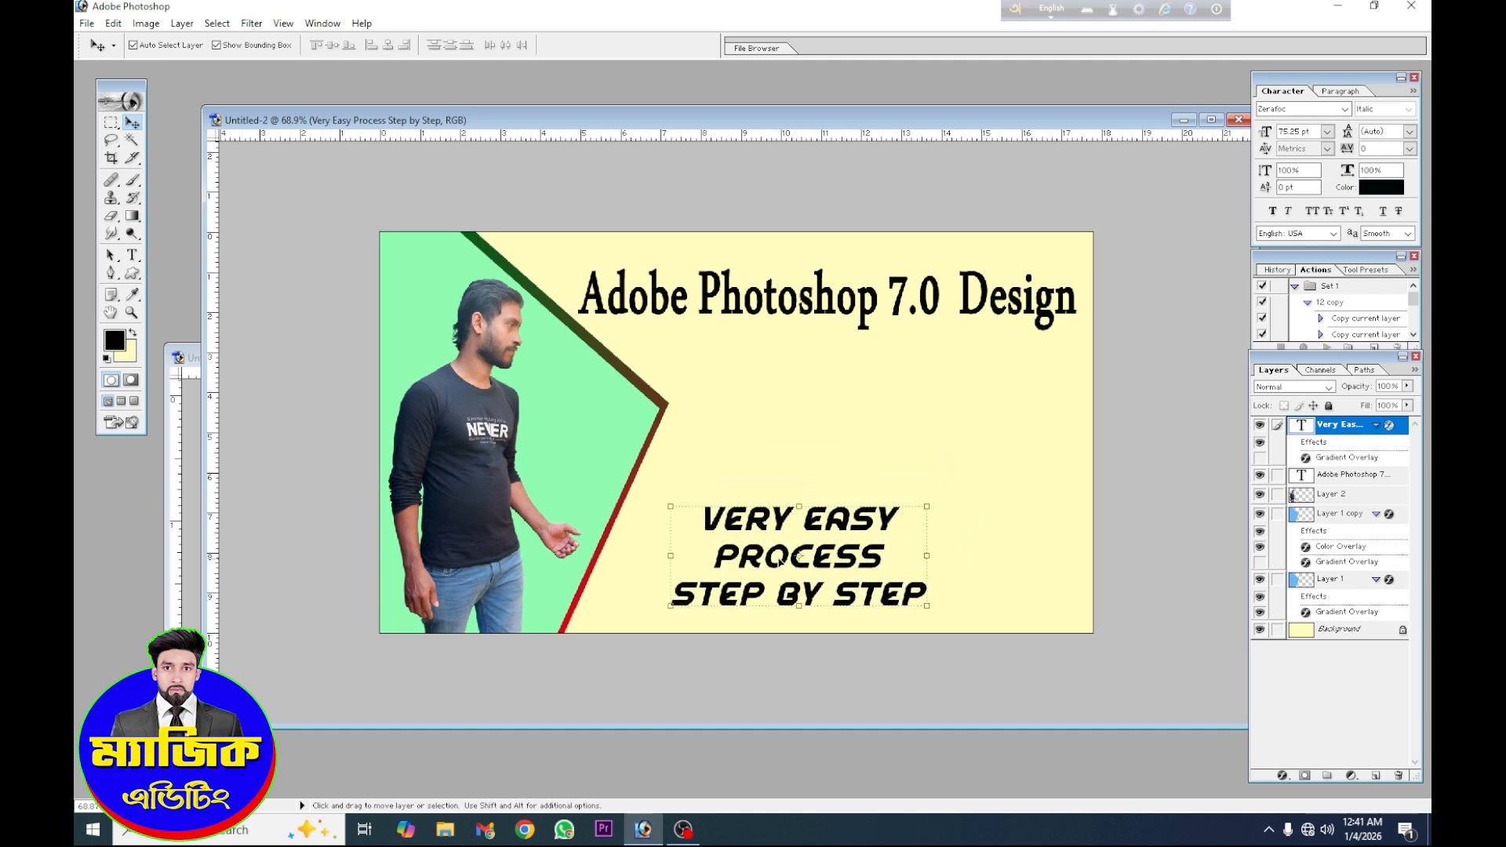
pyautogui.moveTo(928, 511); pyautogui.dragTo(989, 484)
pyautogui.click(709, 46)
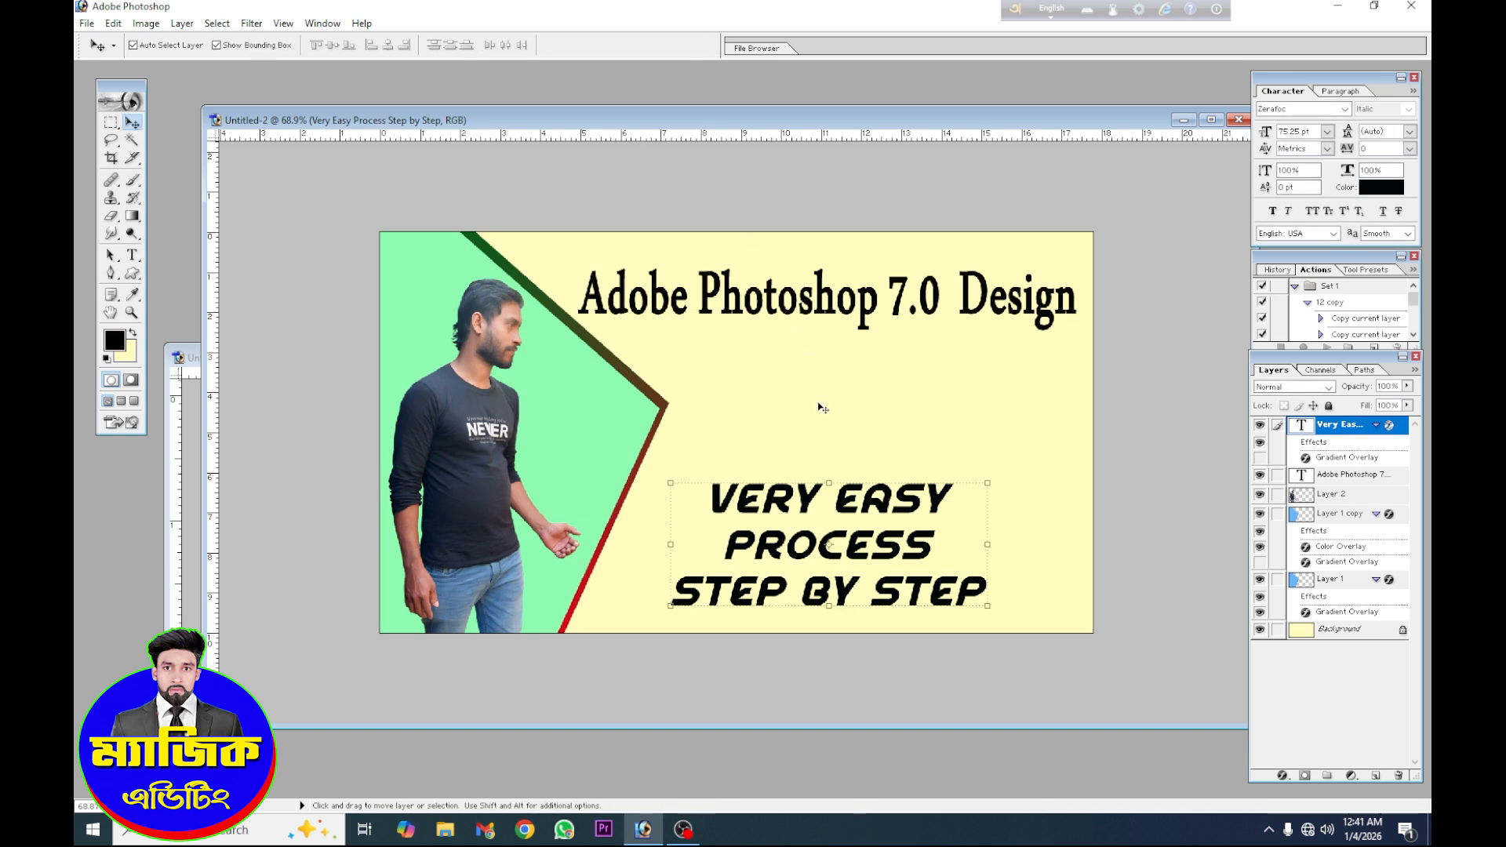
pyautogui.moveTo(848, 496); pyautogui.dragTo(912, 506)
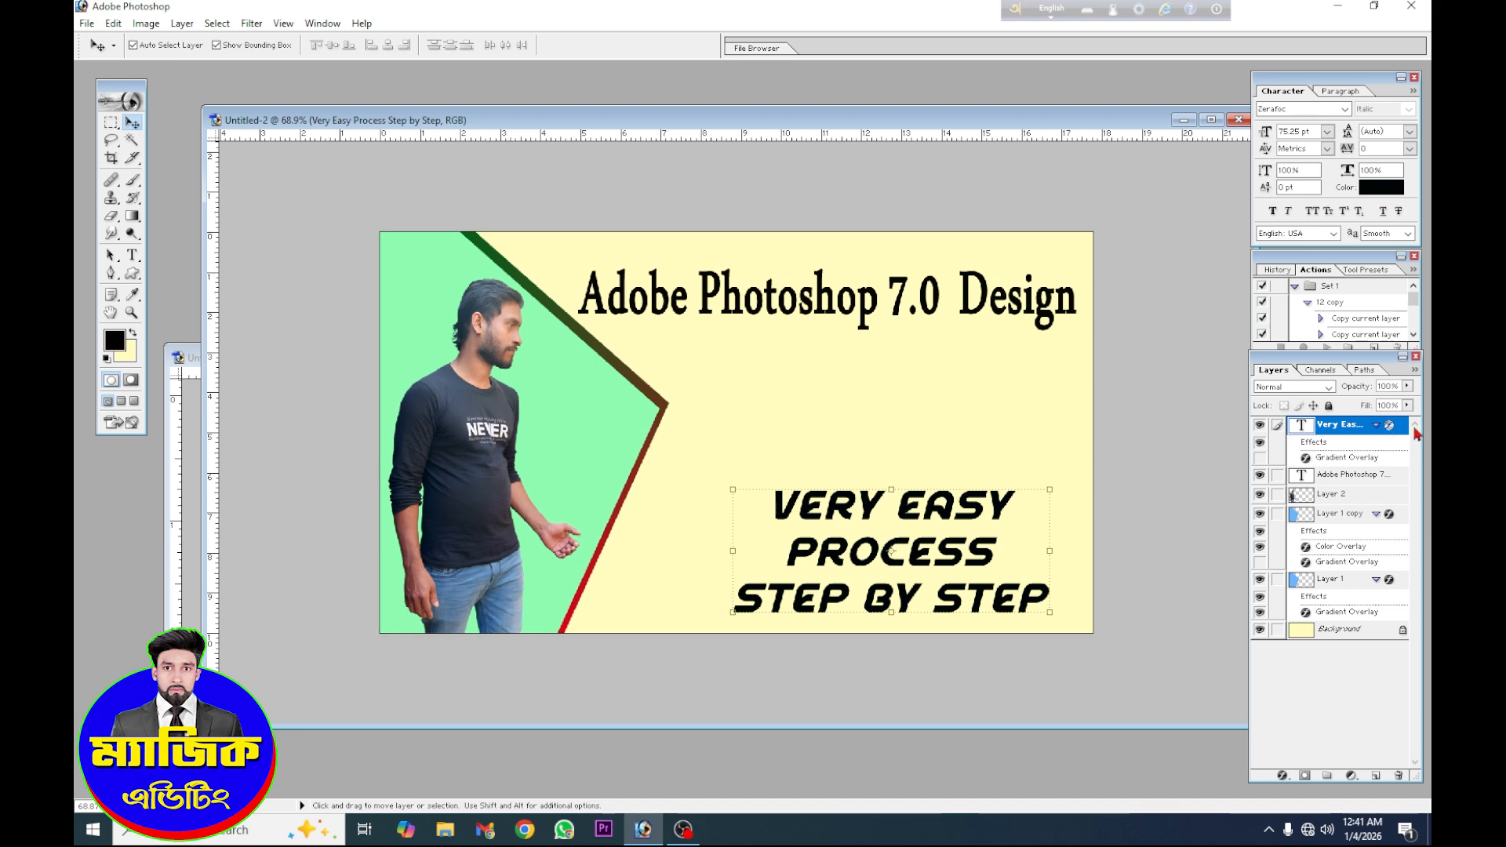
# Apply a red-to-green linear Gradient Overlay at 90° and 100% opacity to the "Very Easy Process Step by Step" text.
pyautogui.doubleClick(1381, 431)
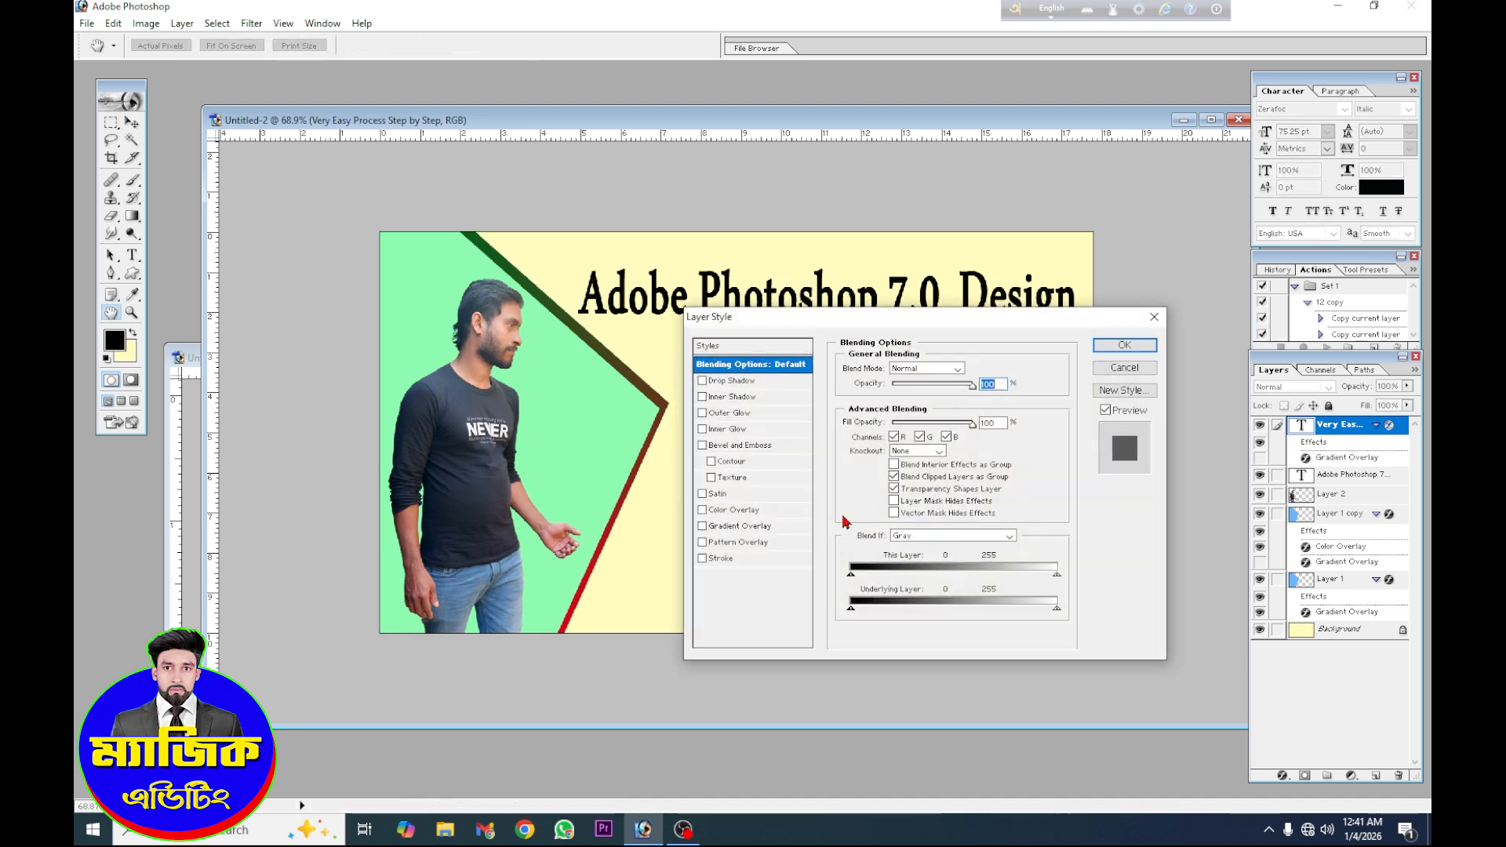
pyautogui.click(735, 527)
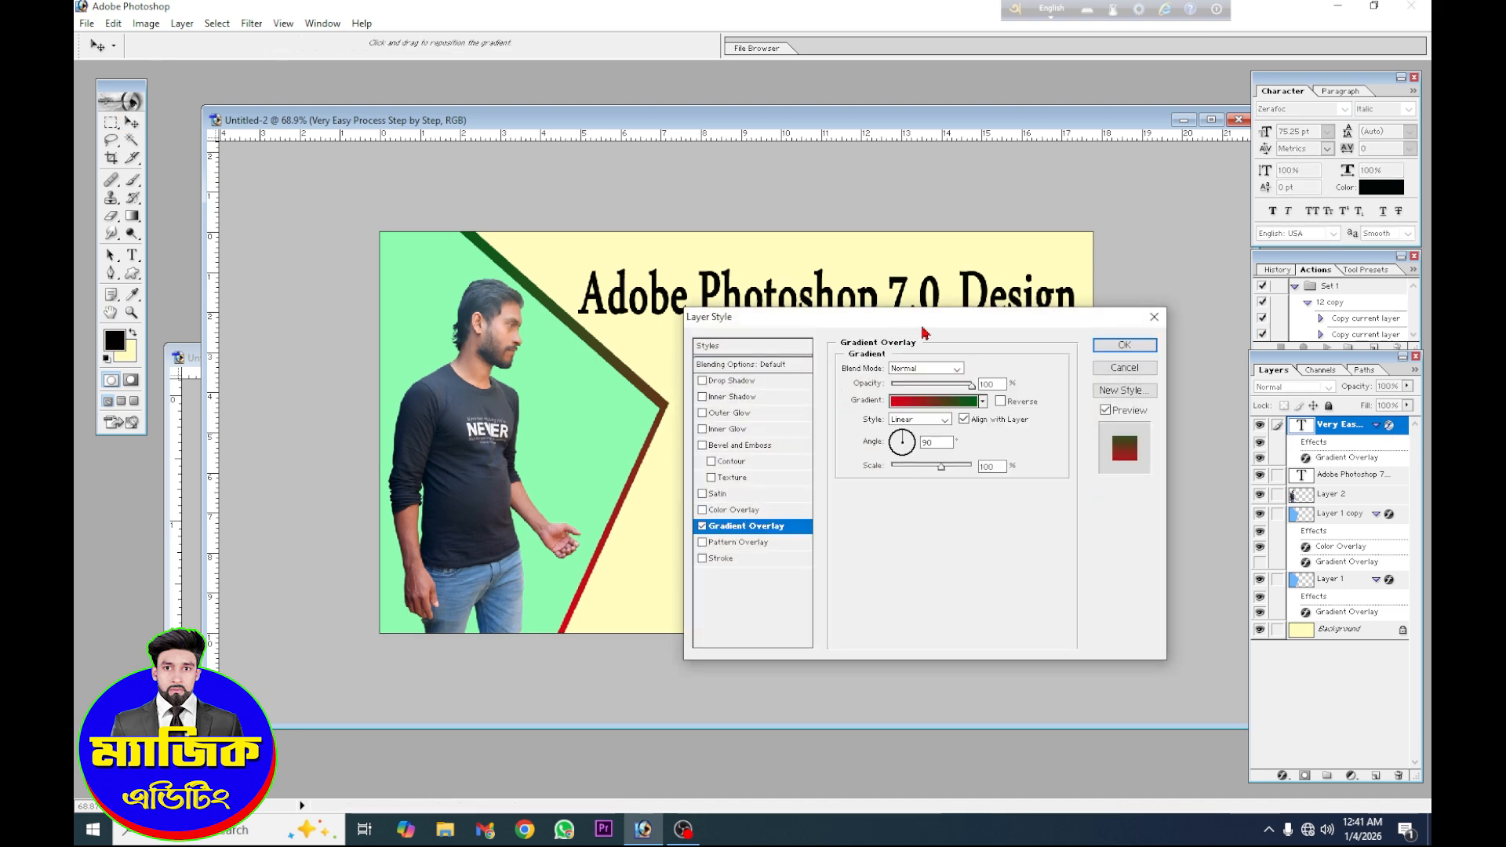
pyautogui.moveTo(924, 323); pyautogui.dragTo(526, 224)
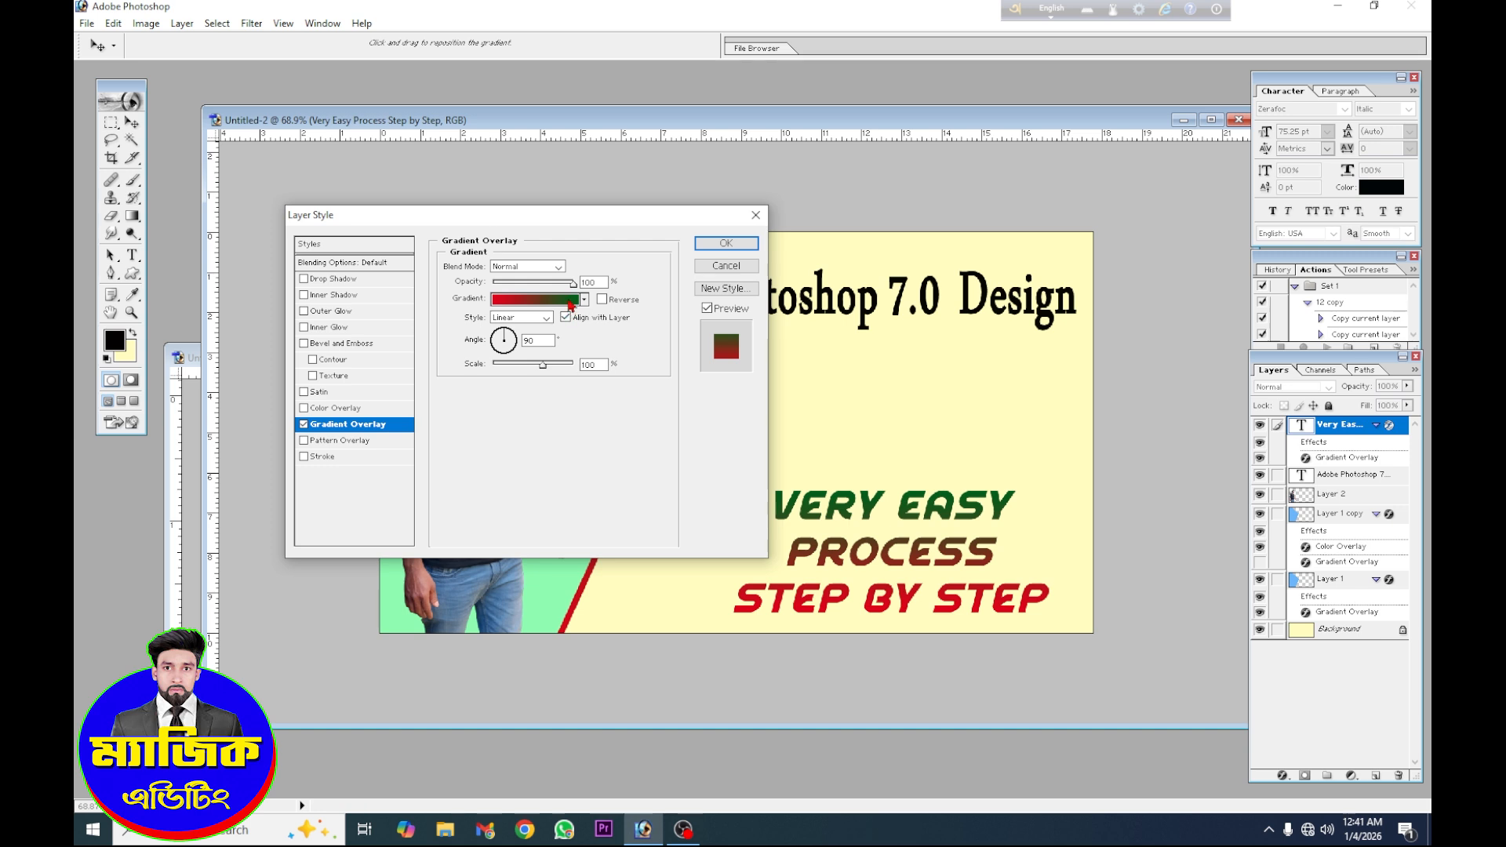
pyautogui.click(726, 242)
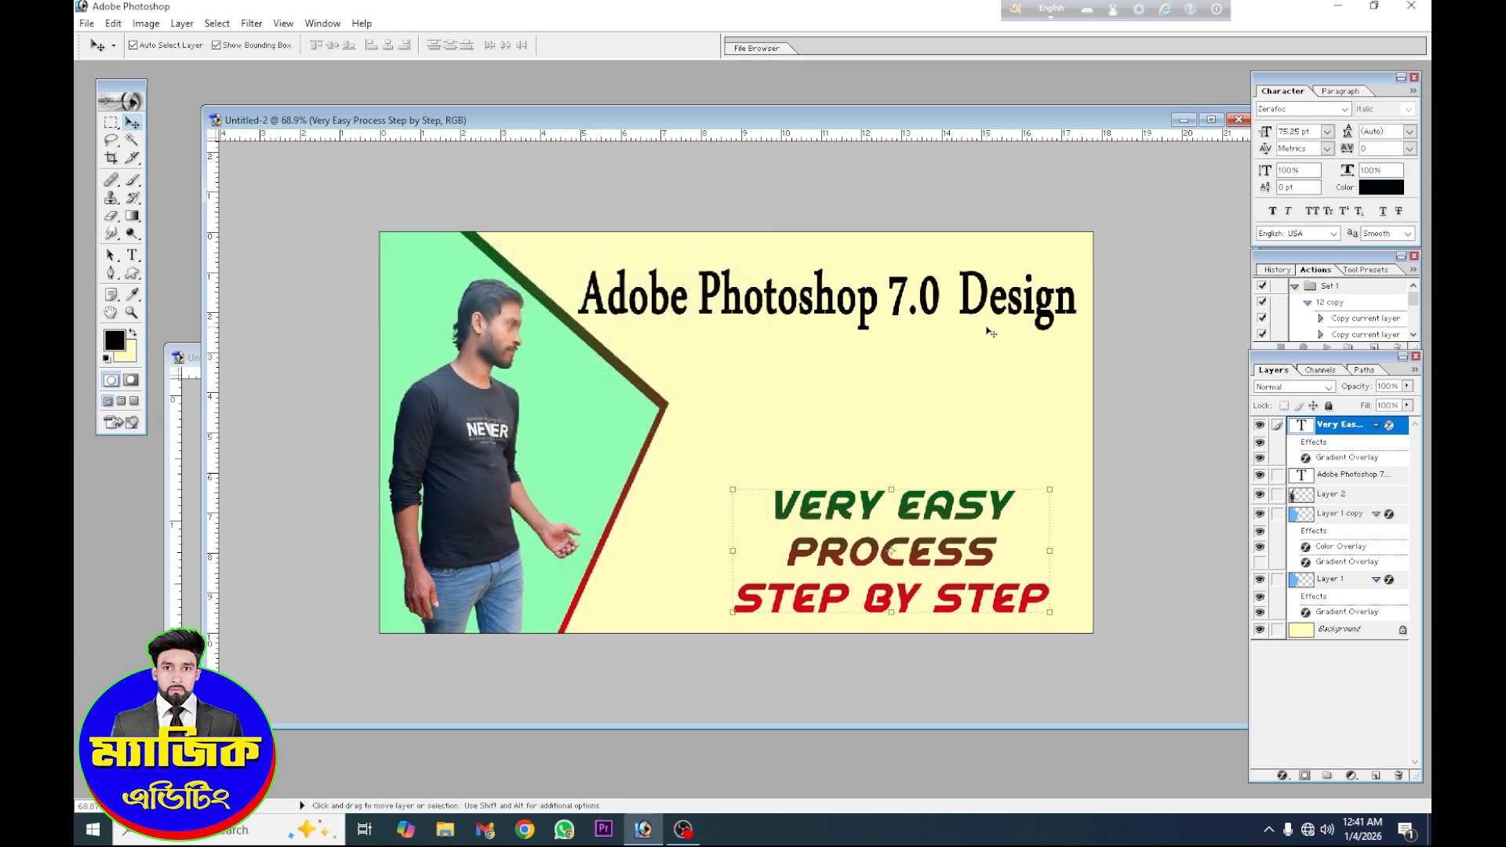
# Move the "Adobe Photoshop 7.0 Design" title slightly upward.
pyautogui.click(901, 290)
pyautogui.click(897, 305)
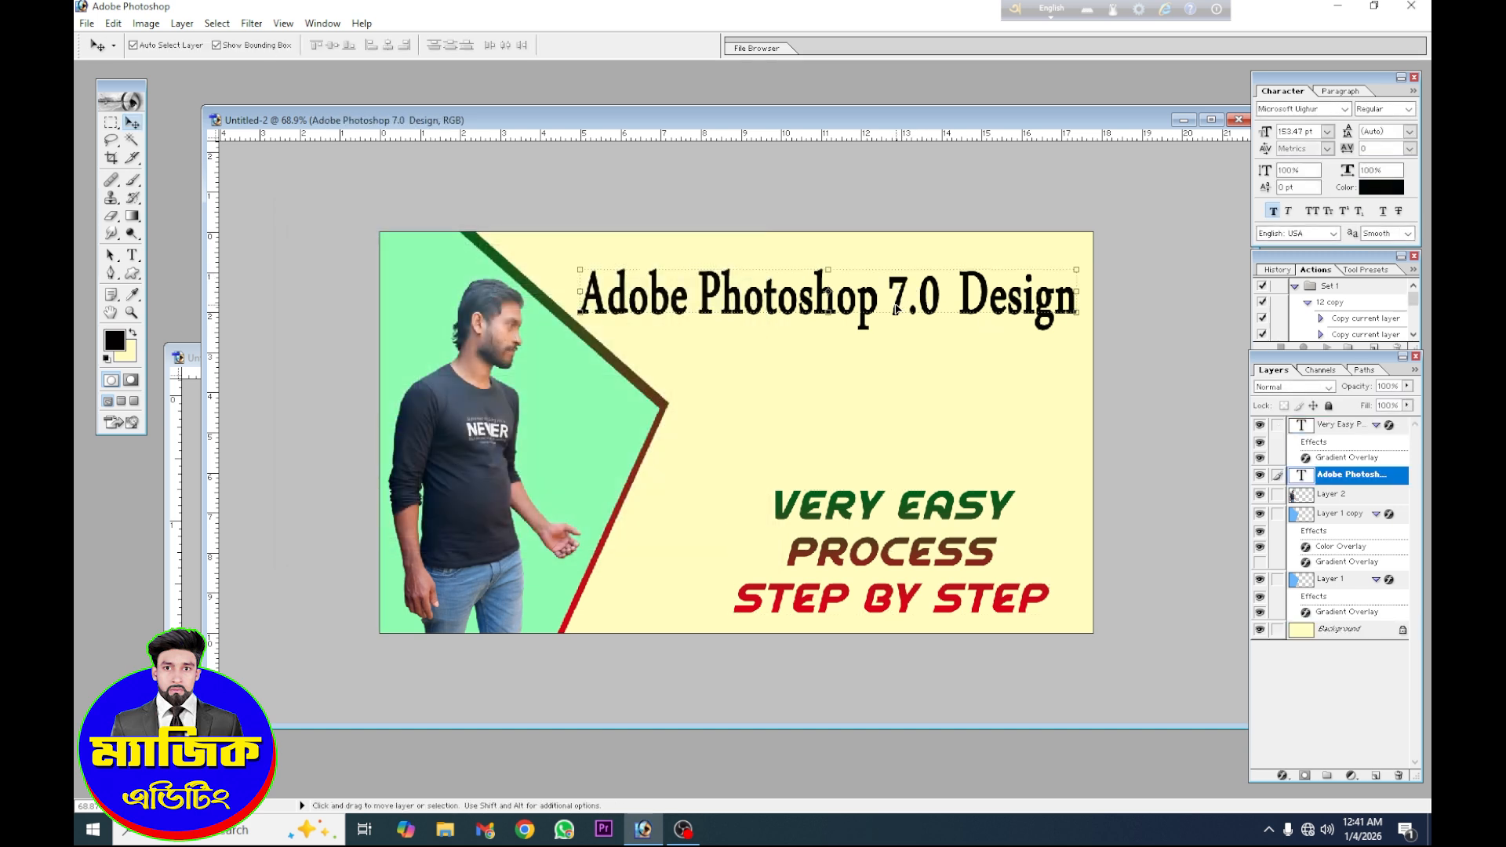
pyautogui.moveTo(897, 308); pyautogui.dragTo(896, 299)
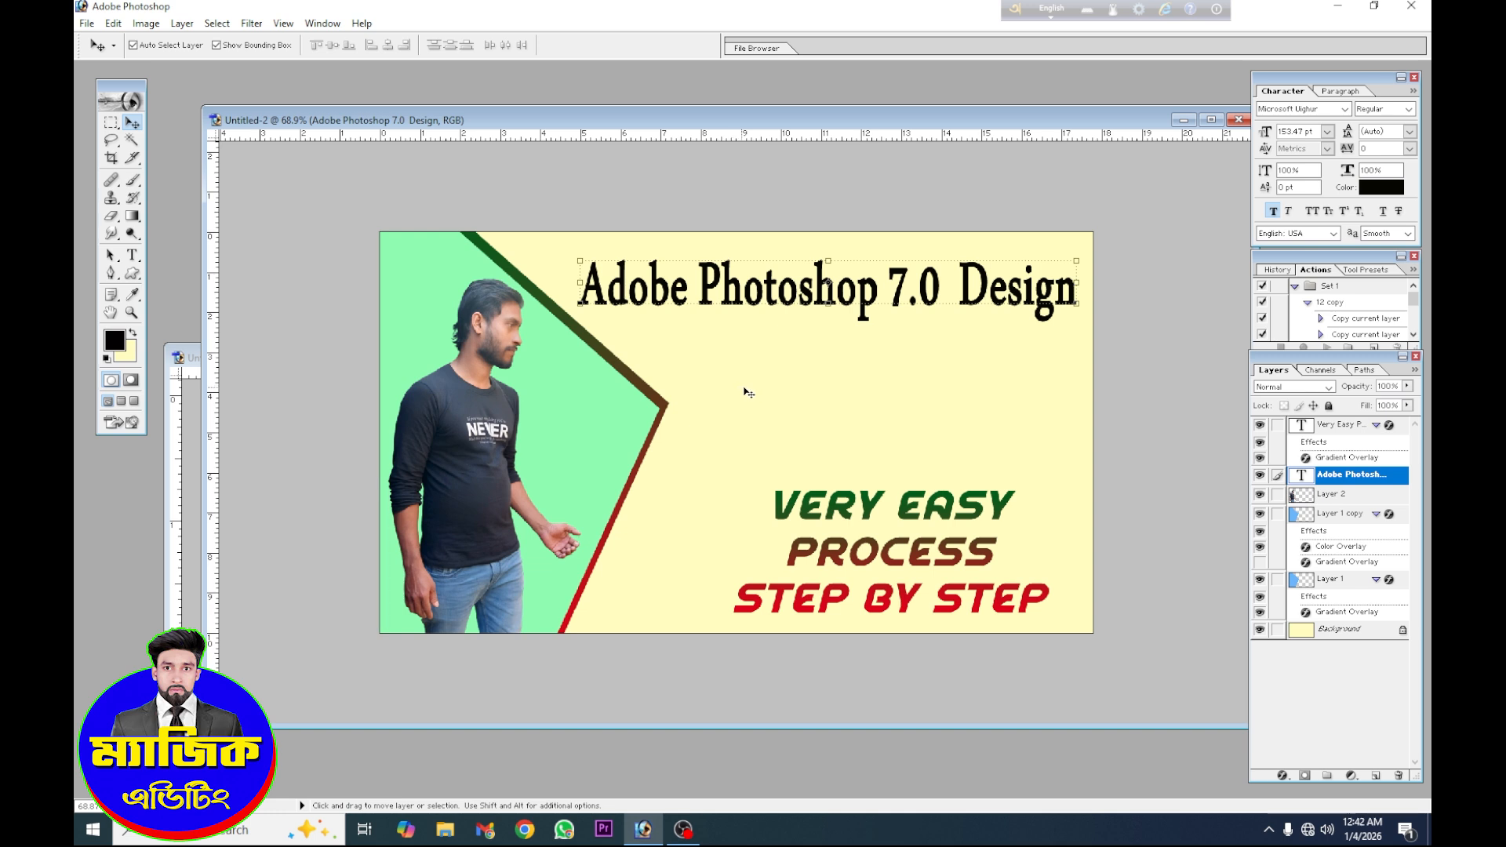
# Fill a full-width rectangular selection over the Background layer's upper part with a linear black-to-pale-yellow gradient running right to left, and deselect.
pyautogui.click(113, 124)
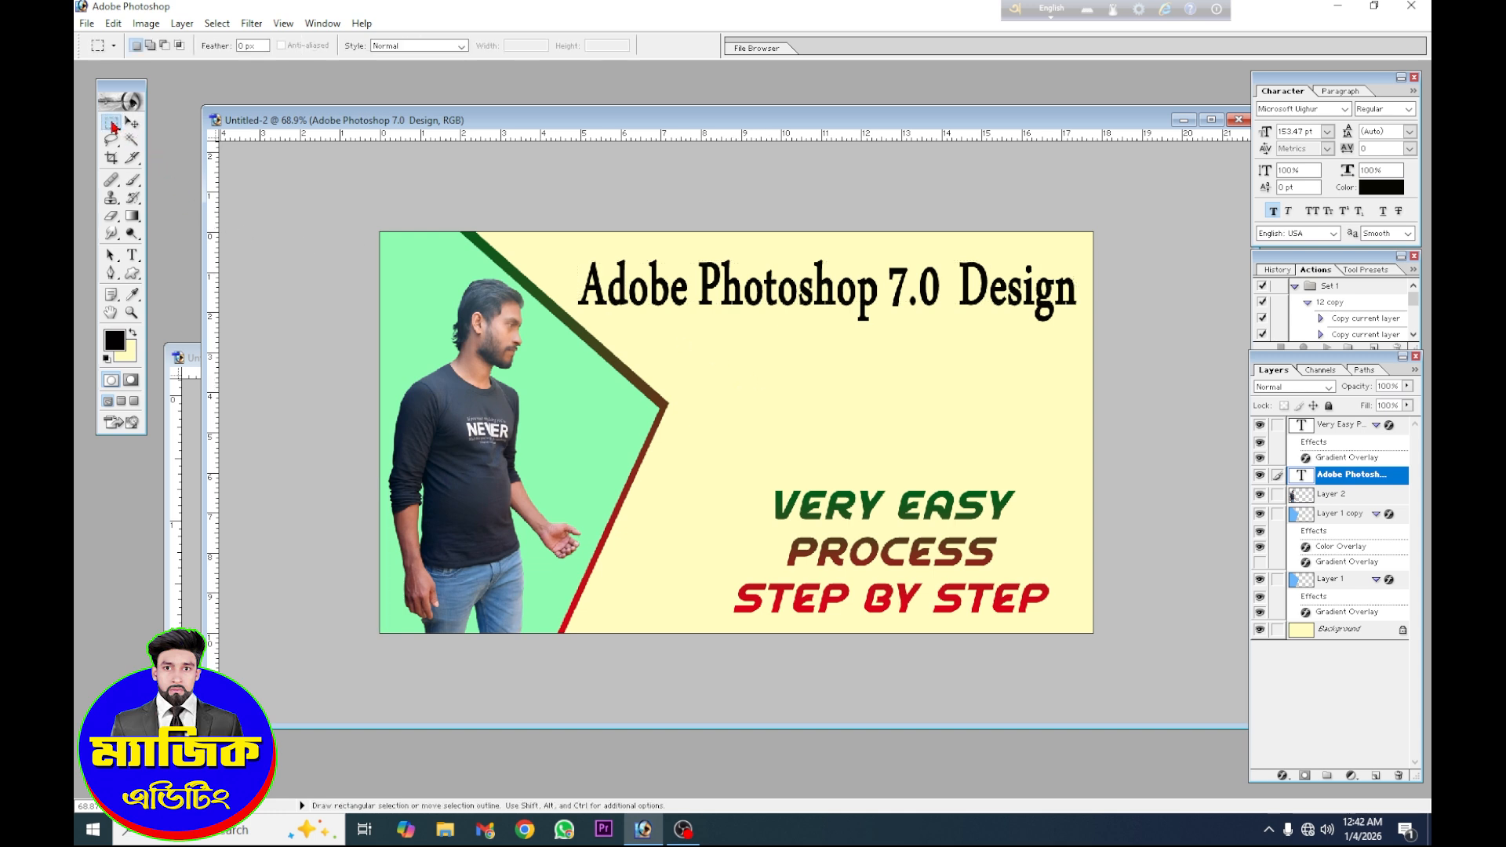
pyautogui.click(1342, 629)
pyautogui.moveTo(375, 228); pyautogui.dragTo(1264, 403)
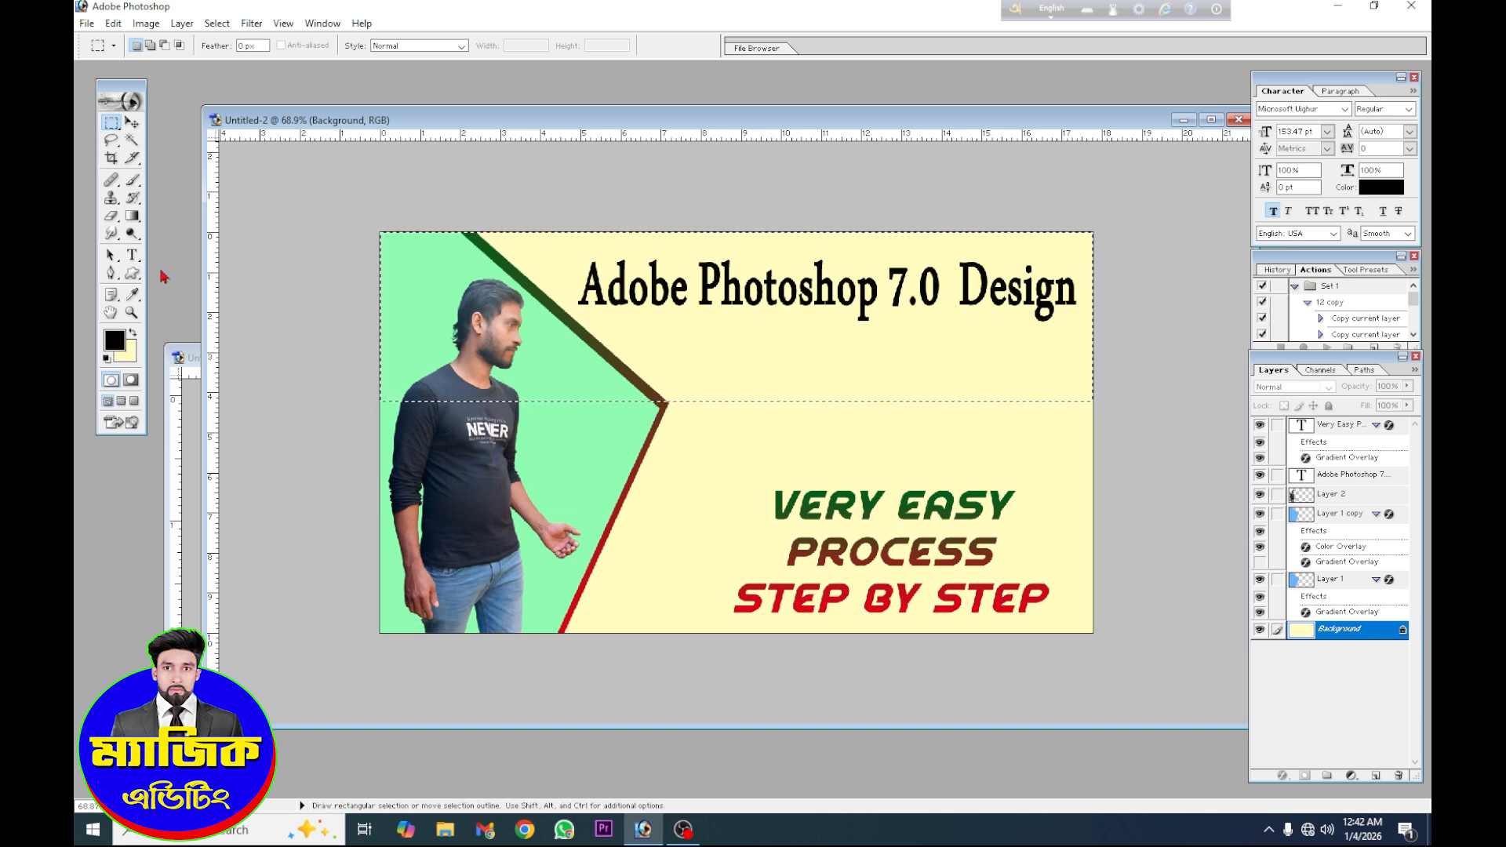
pyautogui.click(133, 216)
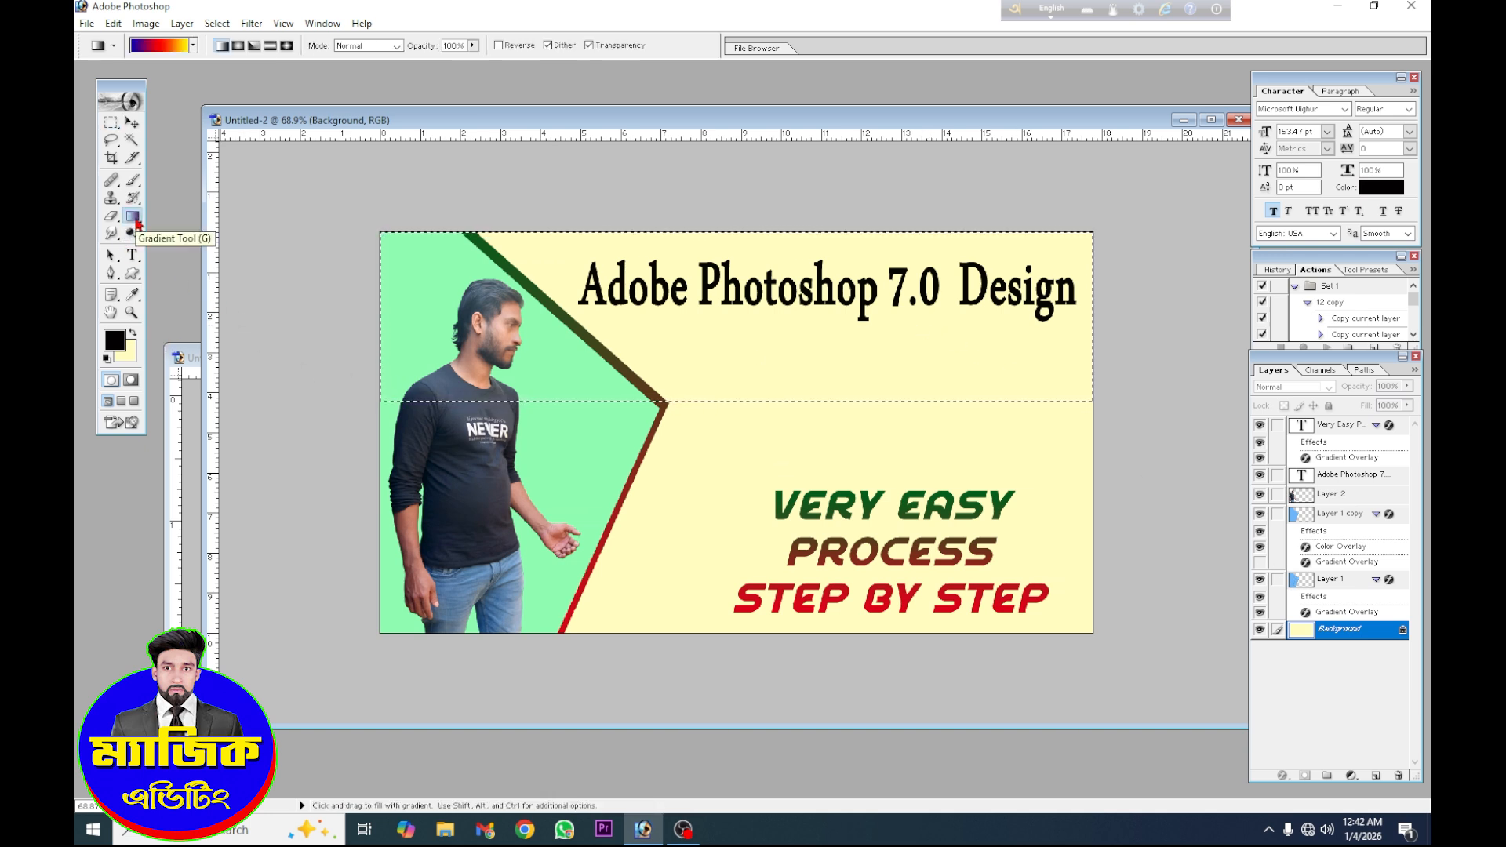
pyautogui.click(193, 46)
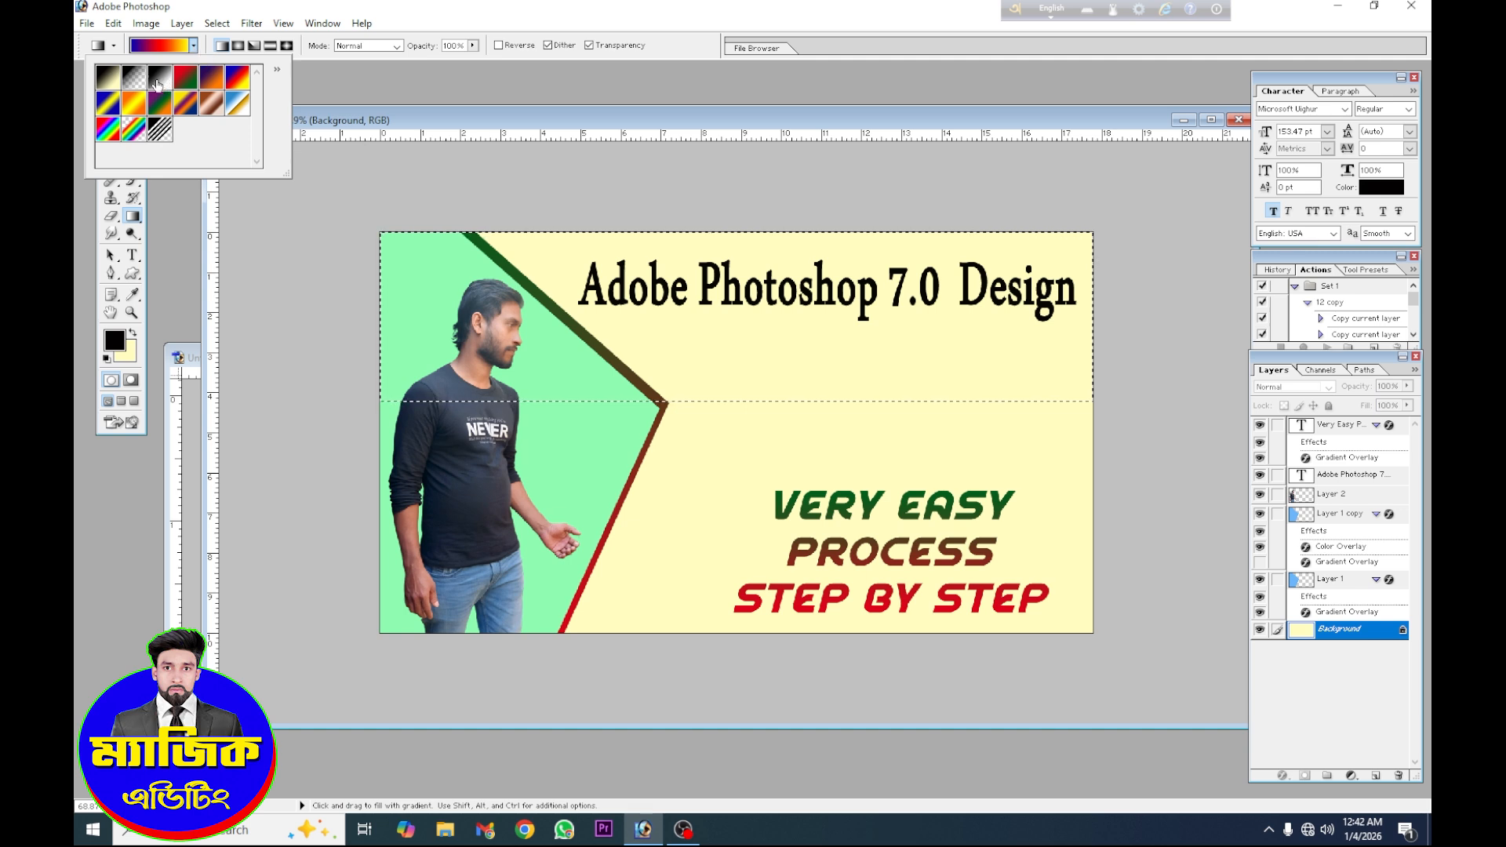
pyautogui.click(110, 79)
pyautogui.moveTo(1093, 289); pyautogui.dragTo(705, 292)
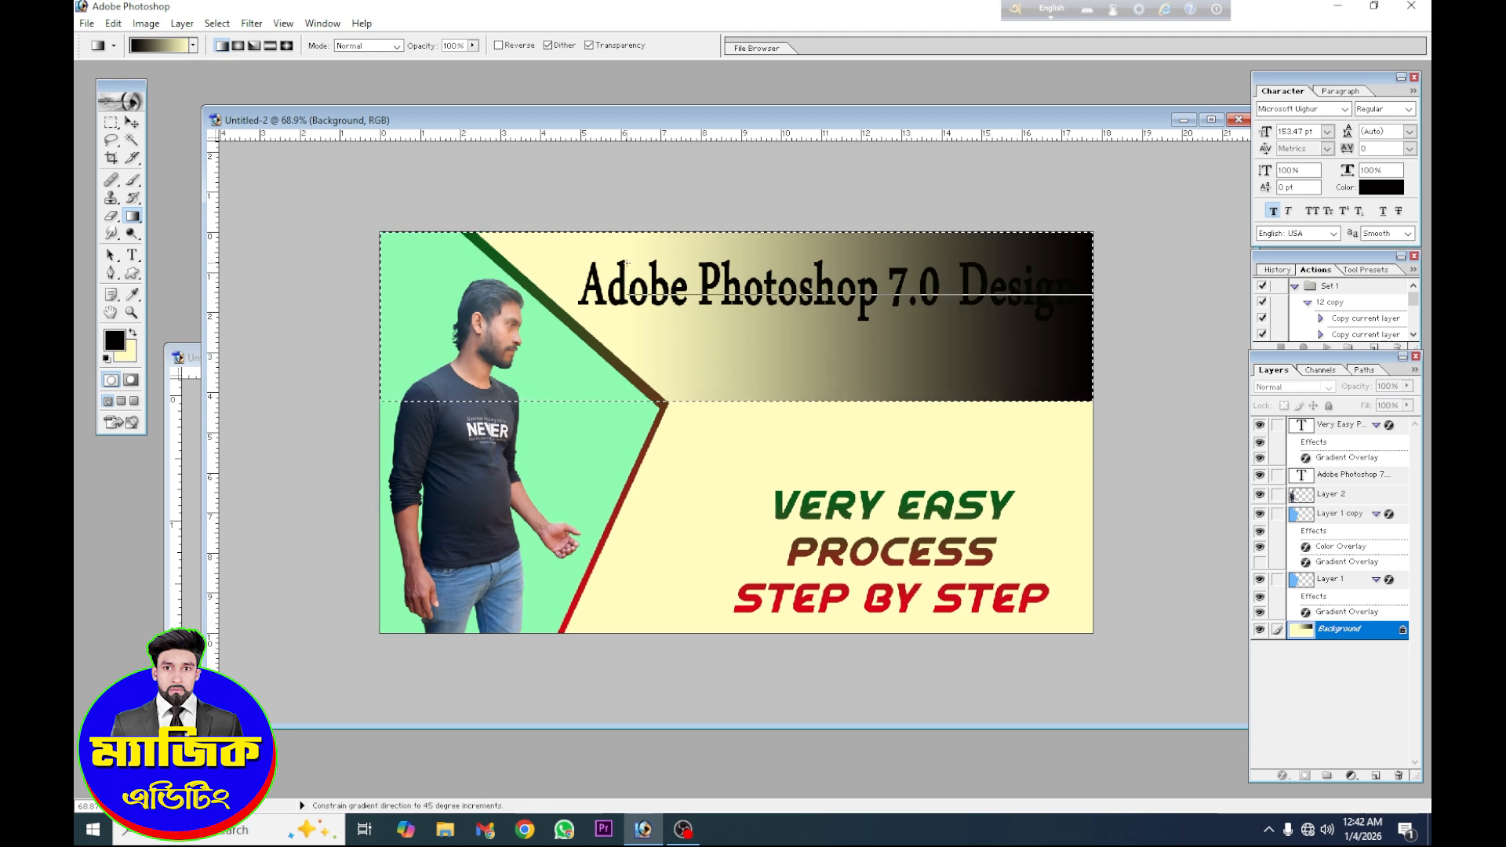
pyautogui.moveTo(1087, 313); pyautogui.dragTo(479, 313)
pyautogui.hotkey('ctrl', 'd')
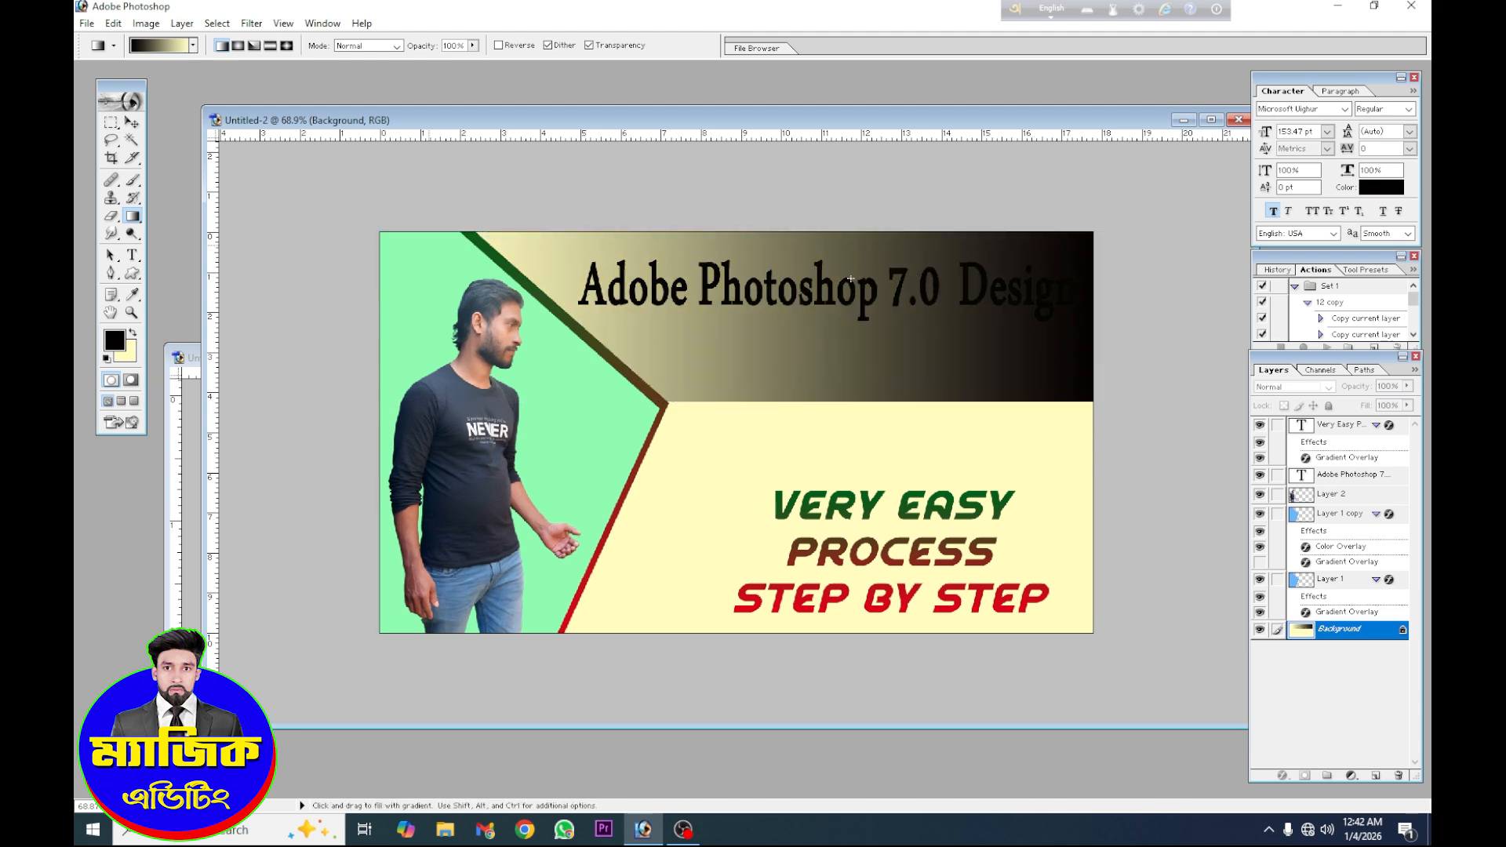
# Apply a red Color Overlay at 100% opacity to the "Adobe Photoshop 7.0 Design" title.
pyautogui.click(131, 123)
pyautogui.click(1393, 475)
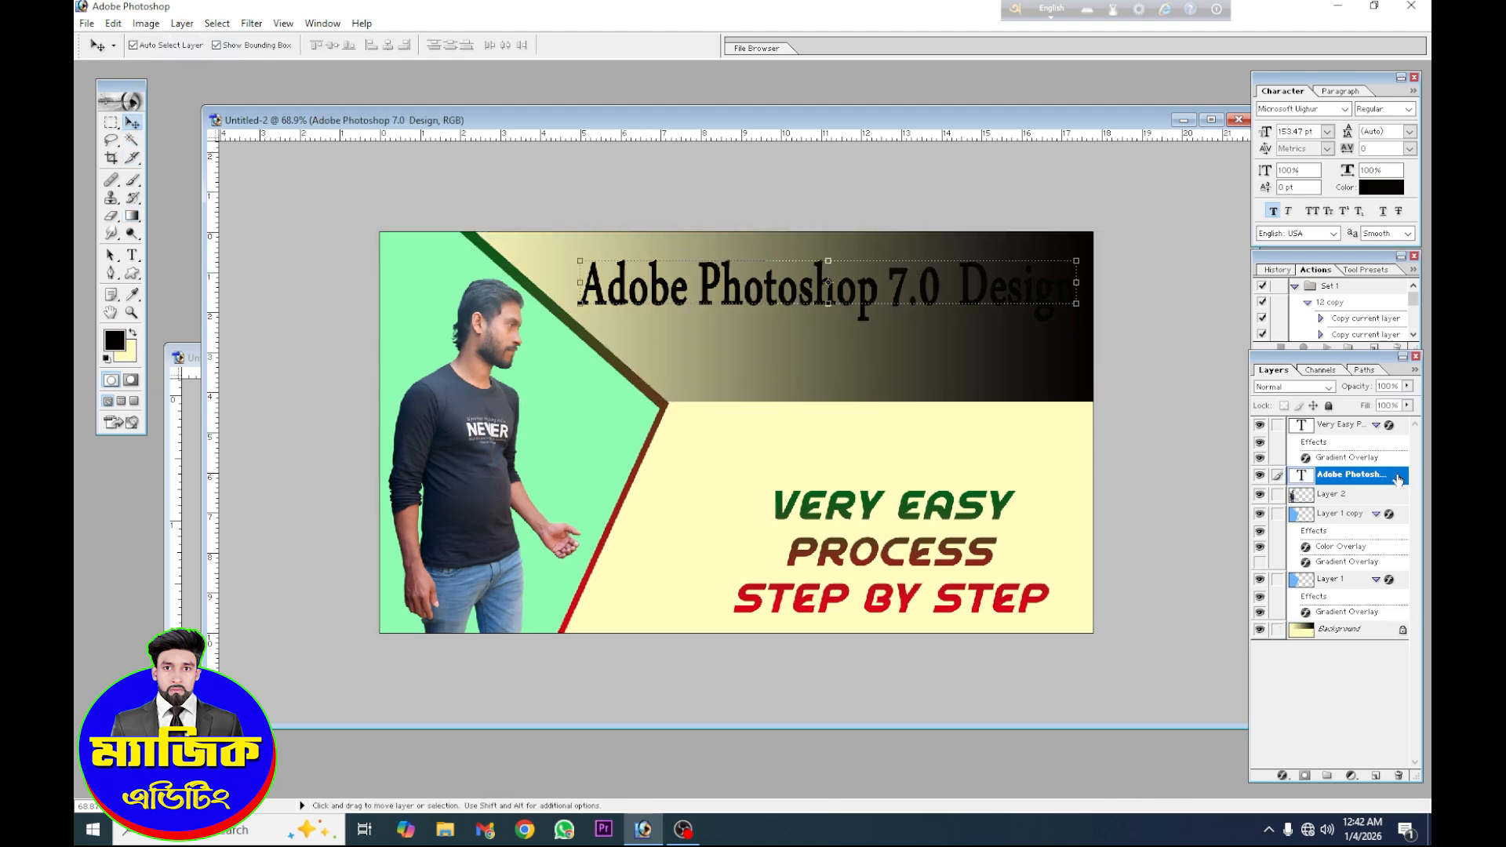
pyautogui.doubleClick(1398, 478)
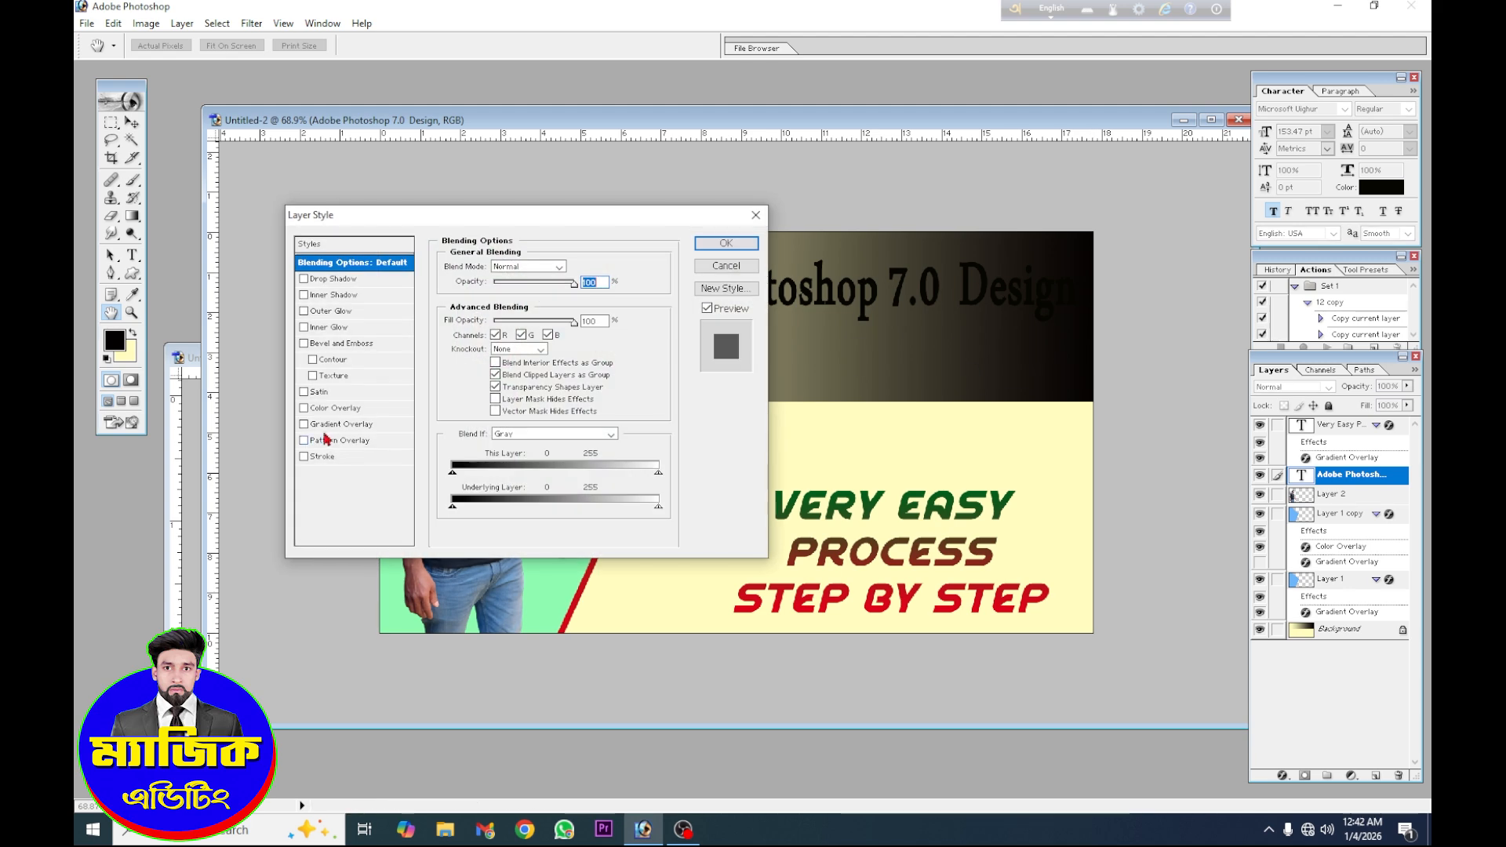
pyautogui.click(328, 414)
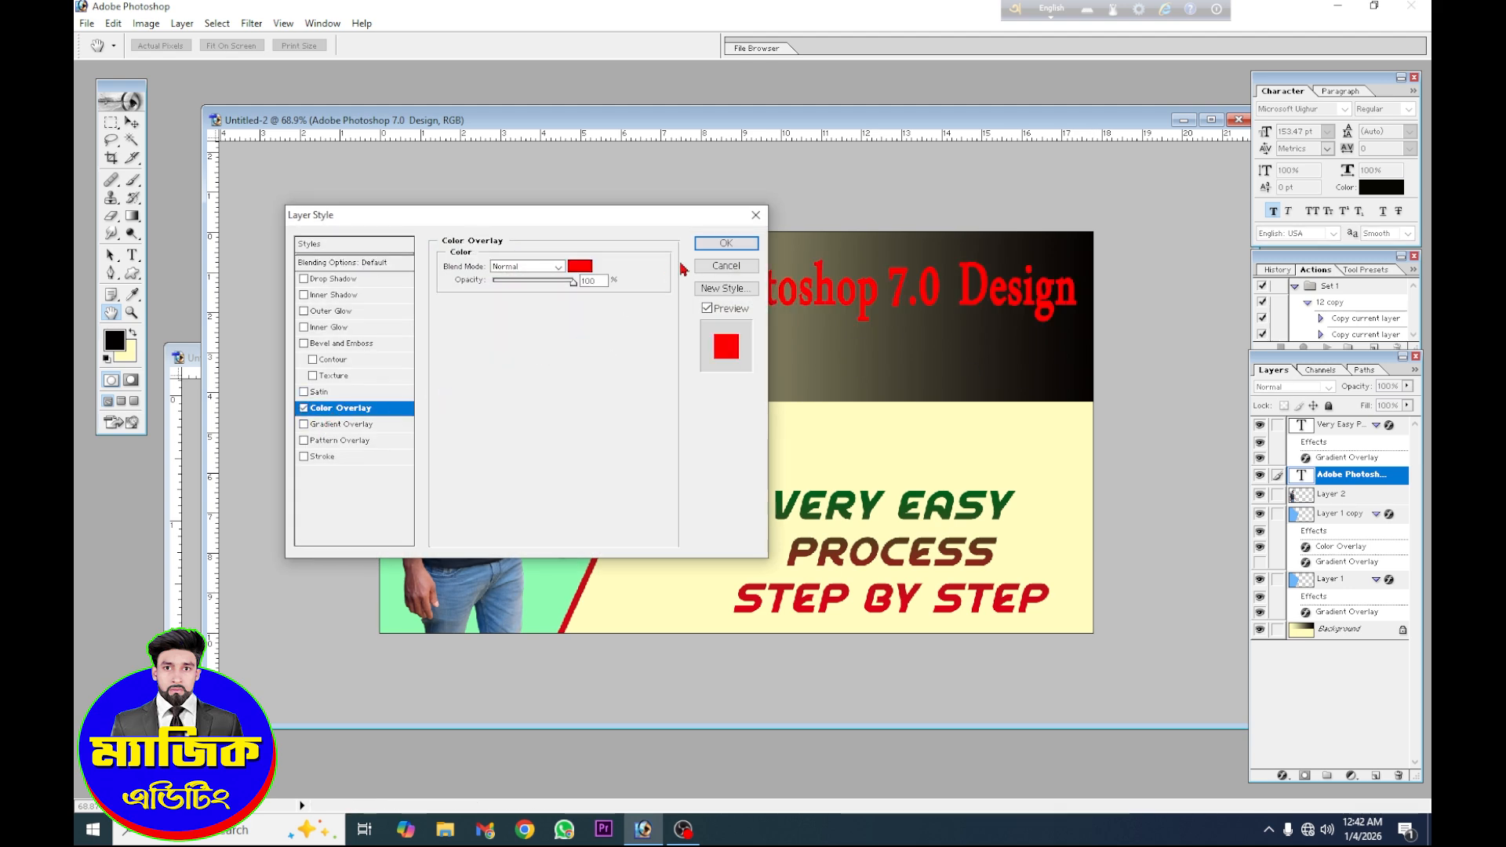
pyautogui.click(716, 246)
# Undo the last small shift of the red title.
pyautogui.scroll(-3, 856, 478)
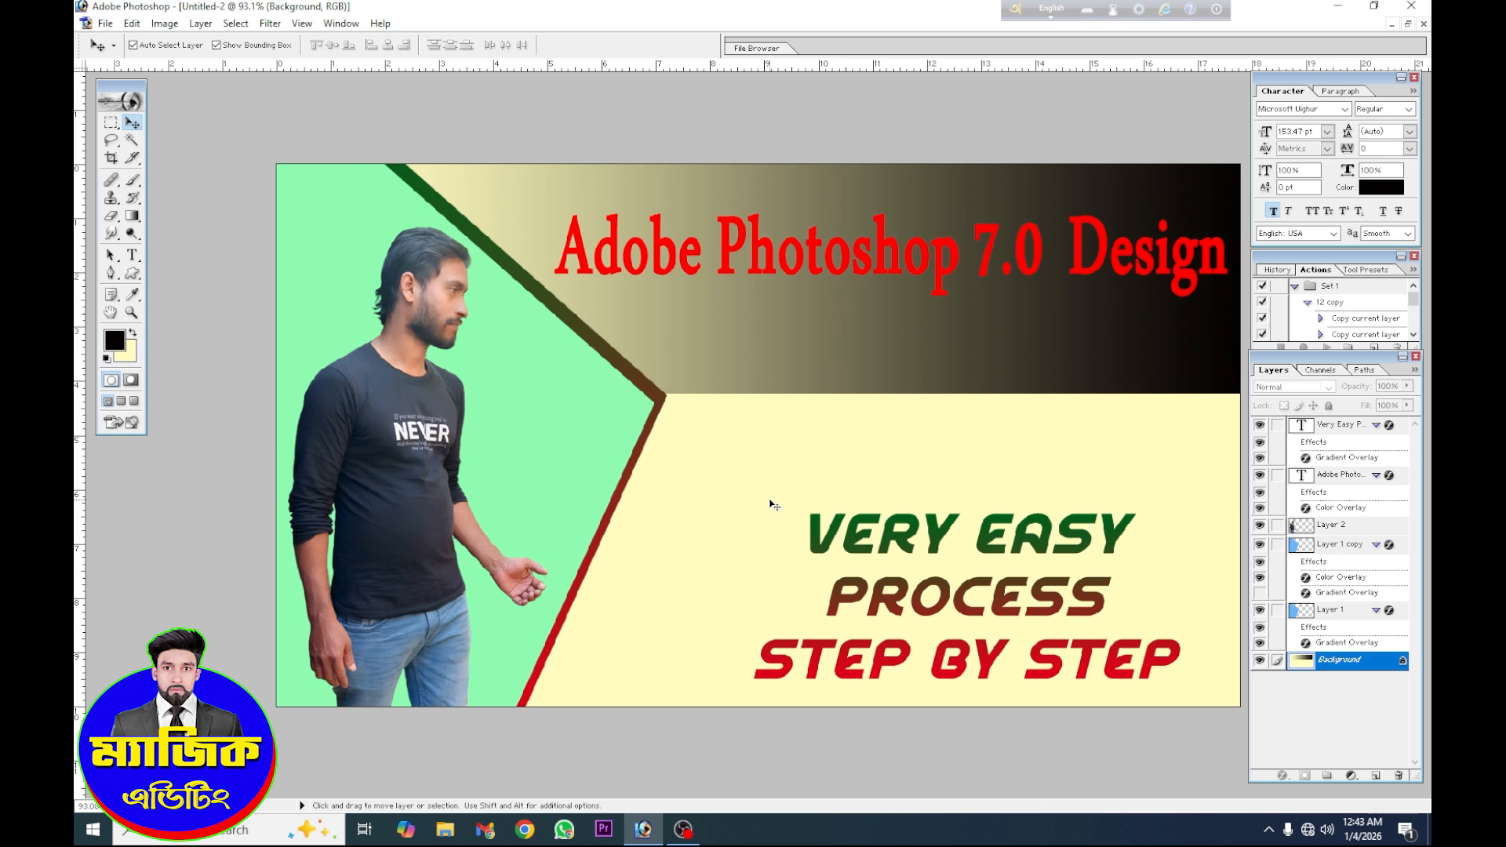
pyautogui.hotkey('ctrl', 'z')
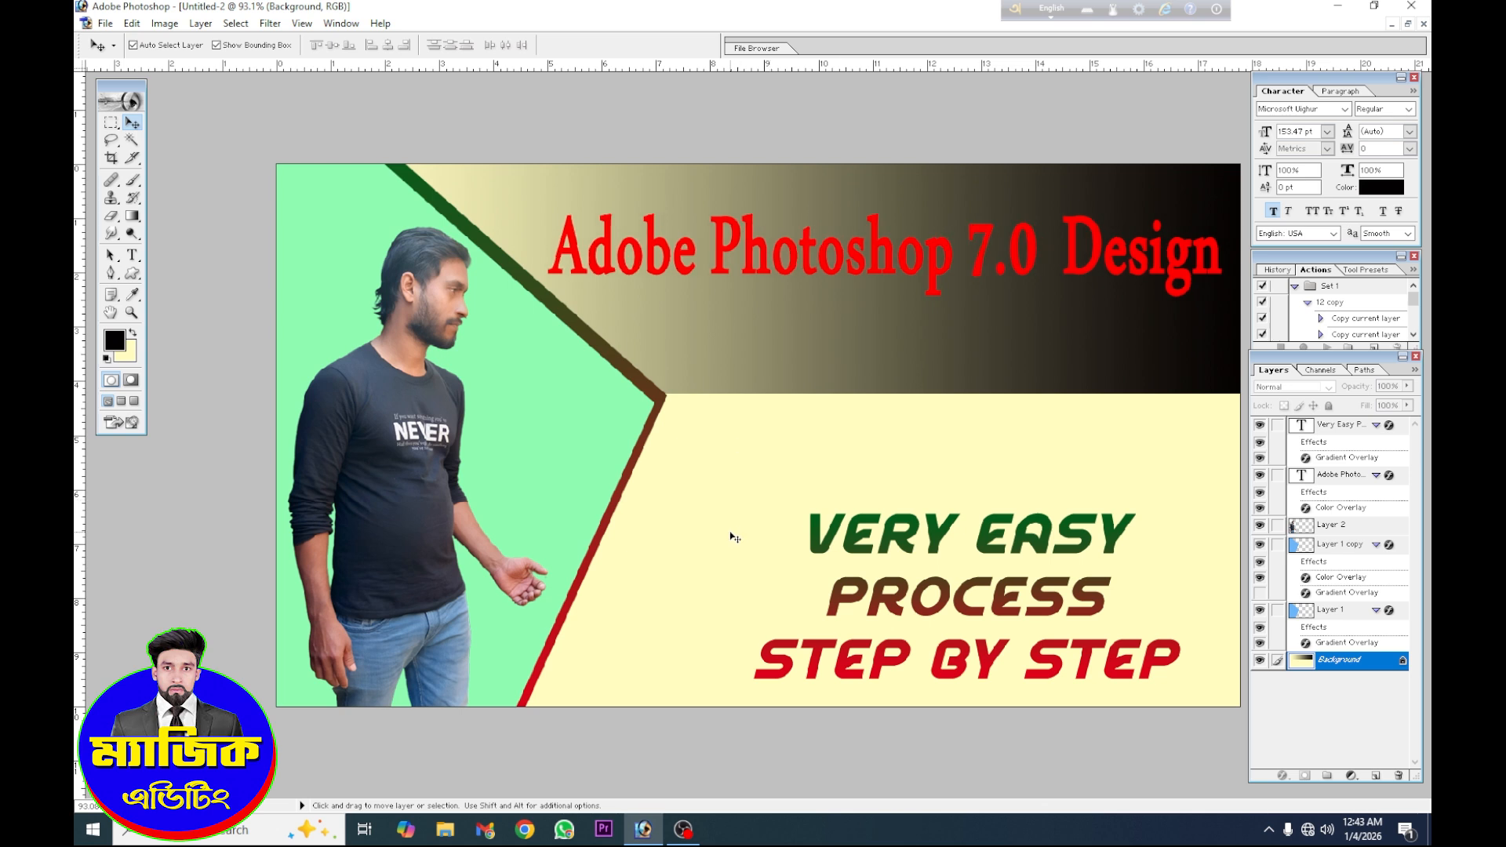